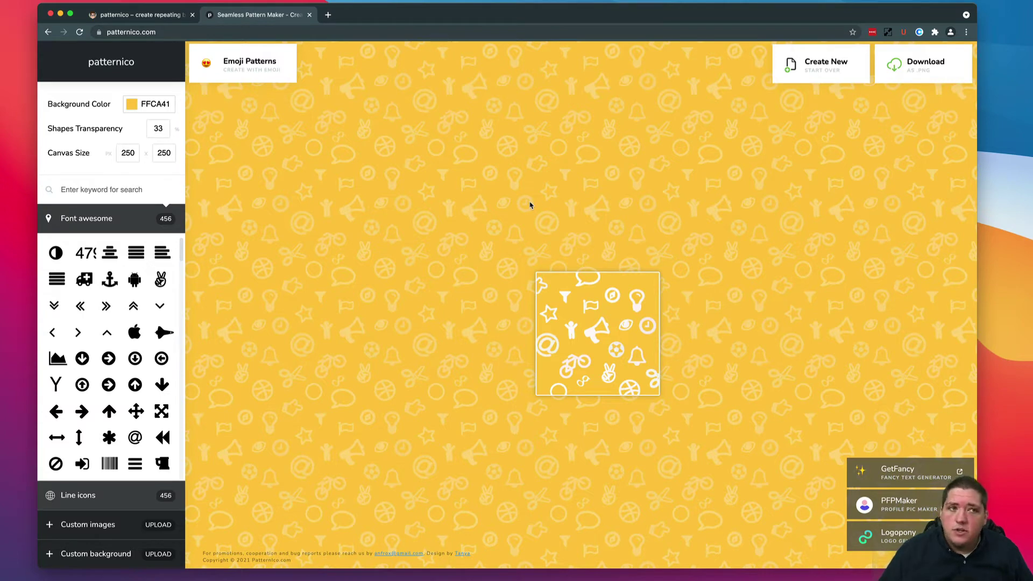
{"action": "left_click", "coordinate": [206, 30]}
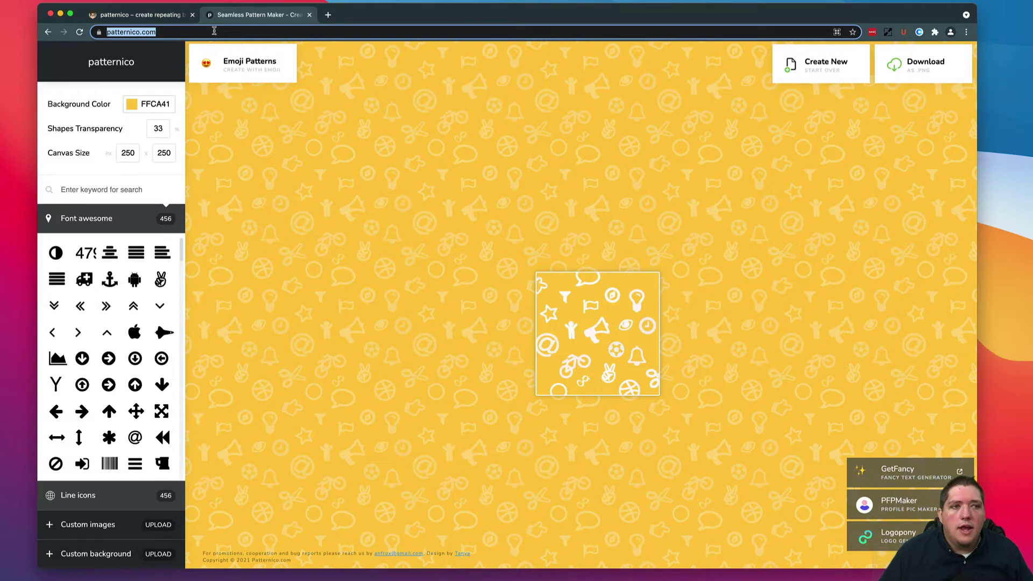
{"action": "left_click", "coordinate": [341, 153]}
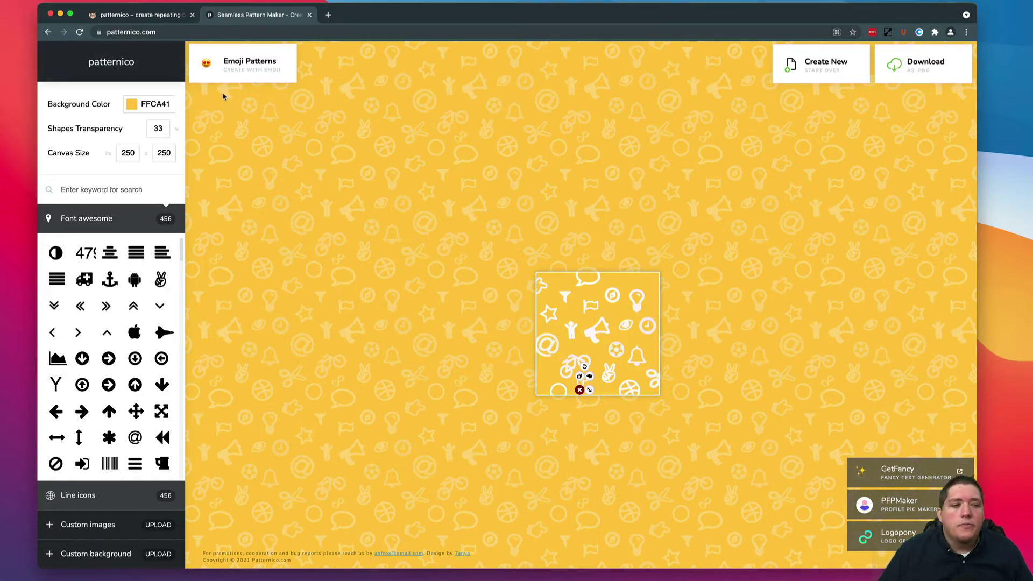
Try out several background colors for the pattern, ending on orange FF8F2E, and reload the page to start over.
{"action": "left_click", "coordinate": [148, 104]}
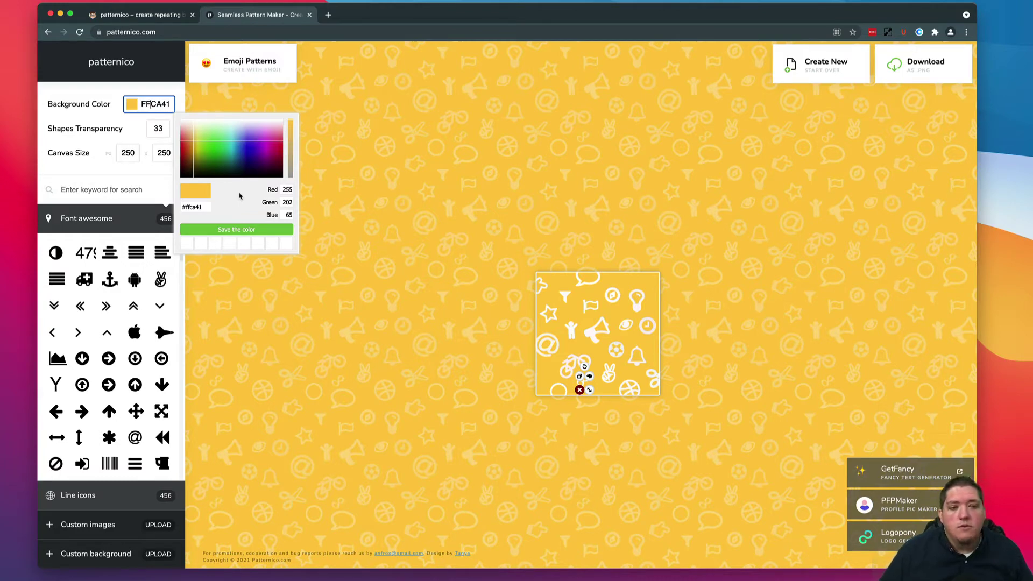
{"action": "left_click", "coordinate": [246, 159]}
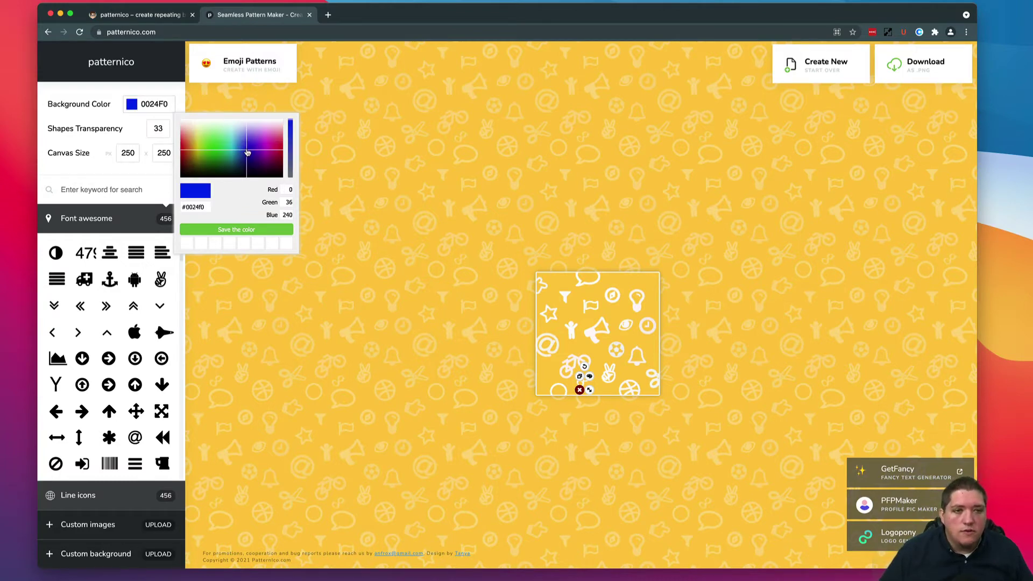
{"action": "left_click", "coordinate": [268, 170]}
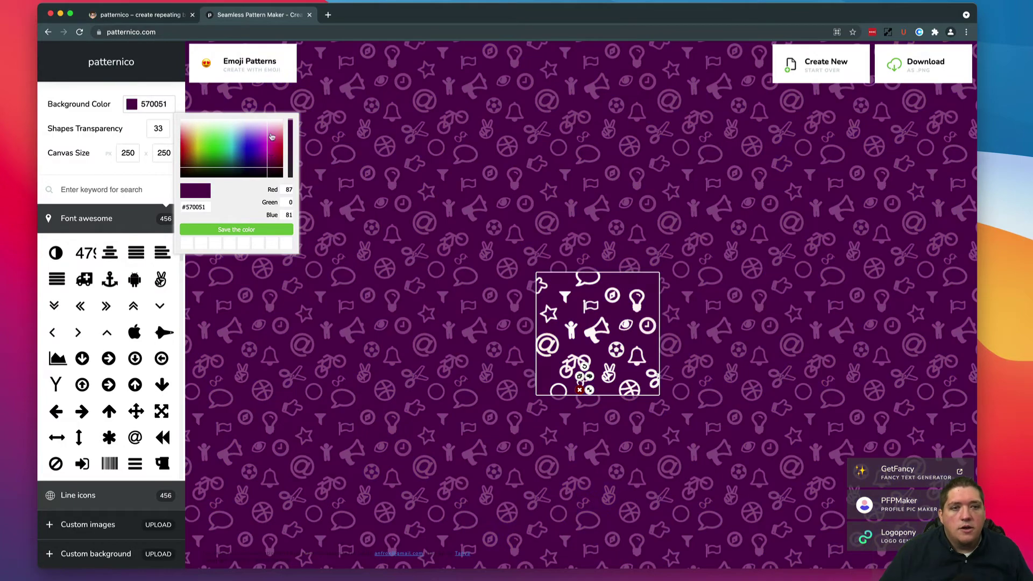
{"action": "left_click", "coordinate": [262, 127]}
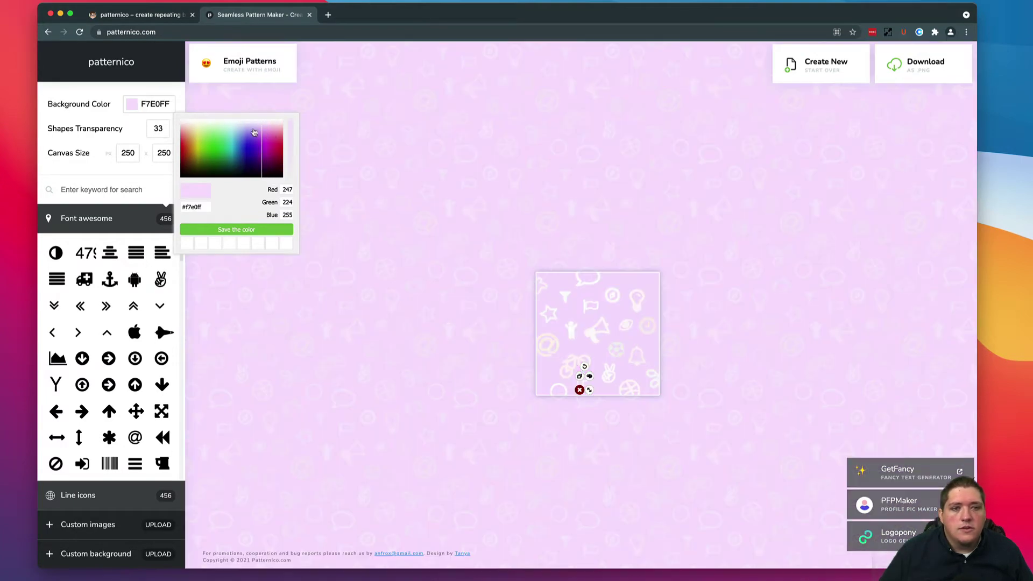
{"action": "left_click", "coordinate": [249, 132]}
{"action": "left_click", "coordinate": [219, 135]}
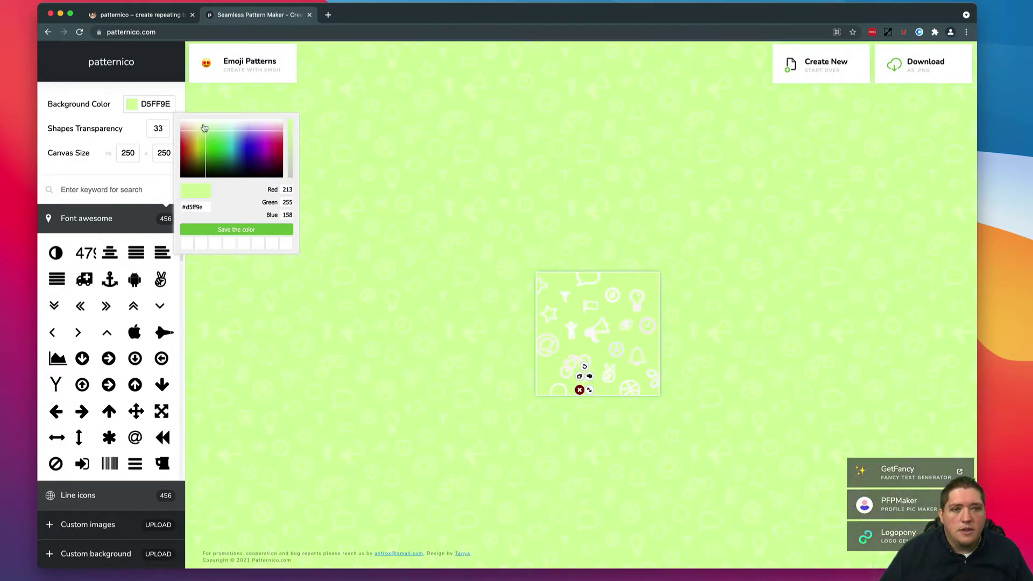
{"action": "left_click", "coordinate": [204, 128]}
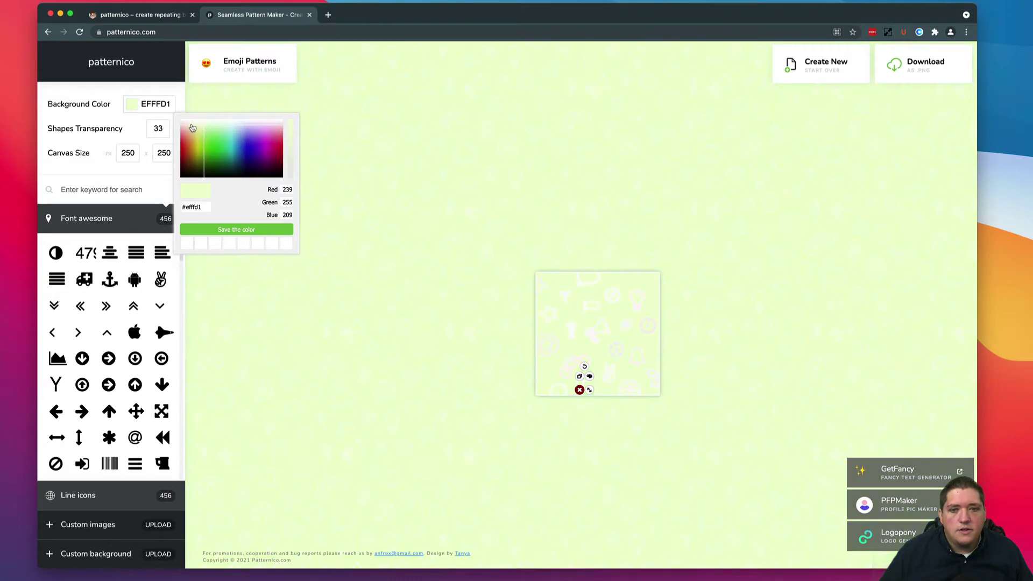
{"action": "left_click", "coordinate": [197, 170]}
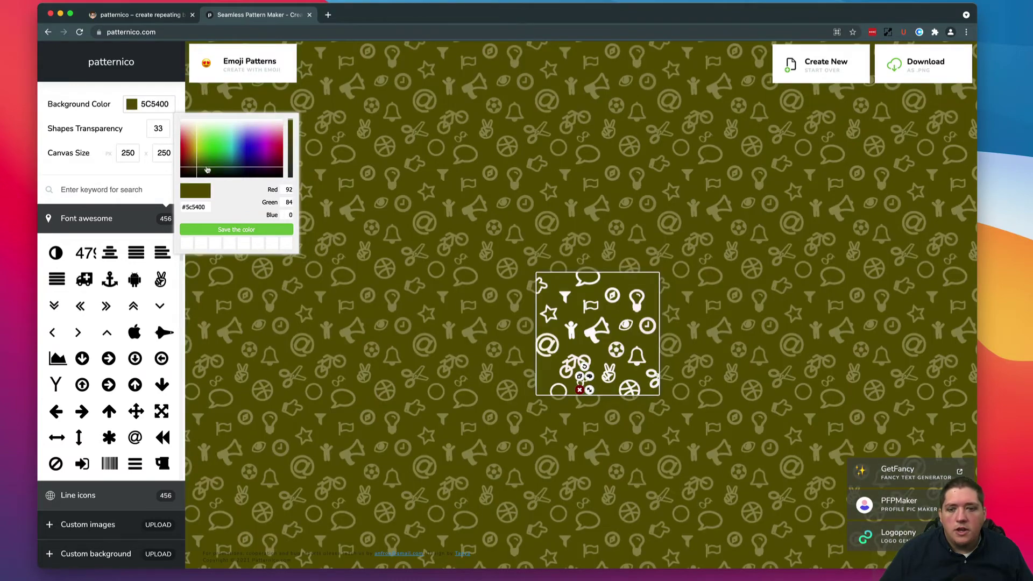
{"action": "left_click", "coordinate": [217, 143]}
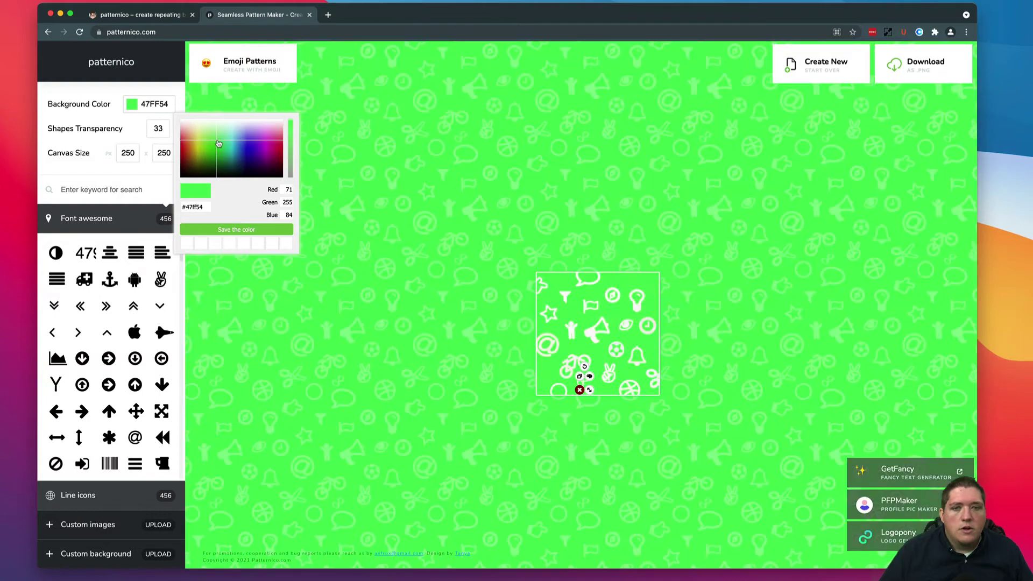
{"action": "left_click", "coordinate": [196, 137]}
{"action": "left_click", "coordinate": [190, 141]}
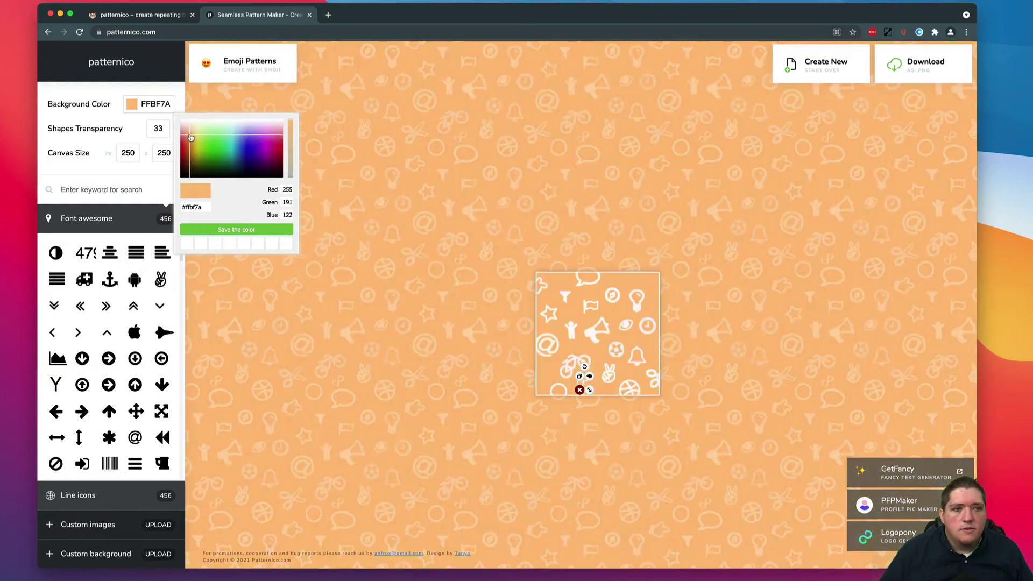
{"action": "left_click", "coordinate": [188, 143]}
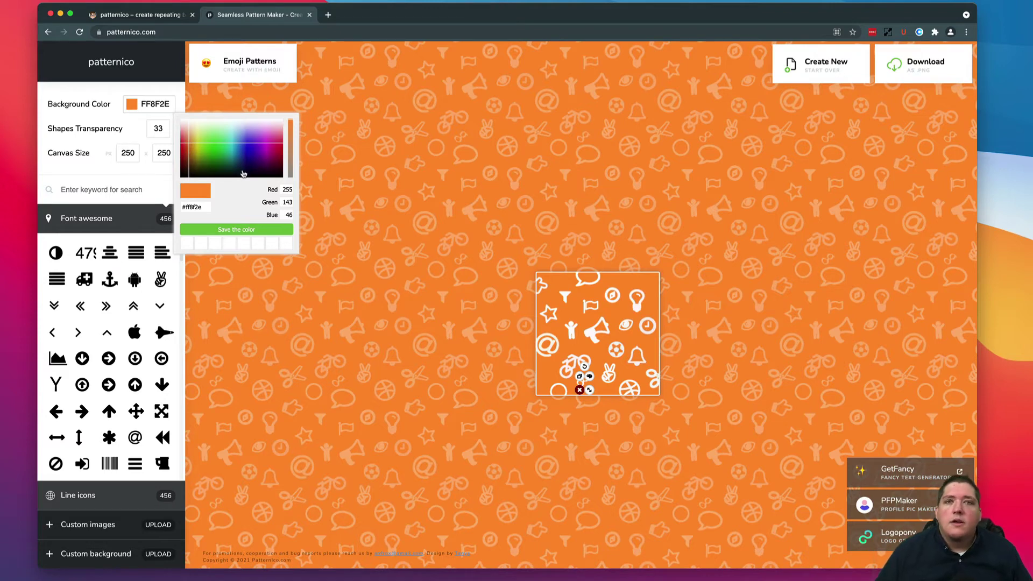
{"action": "left_click", "coordinate": [177, 67]}
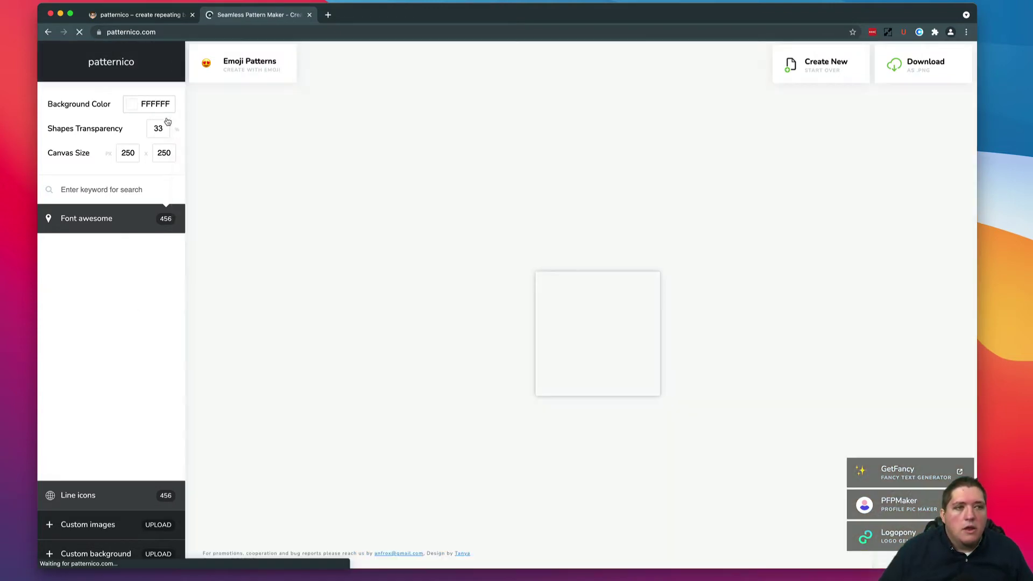
Set the pattern's background color to orange FA8100.
{"action": "left_click", "coordinate": [160, 104]}
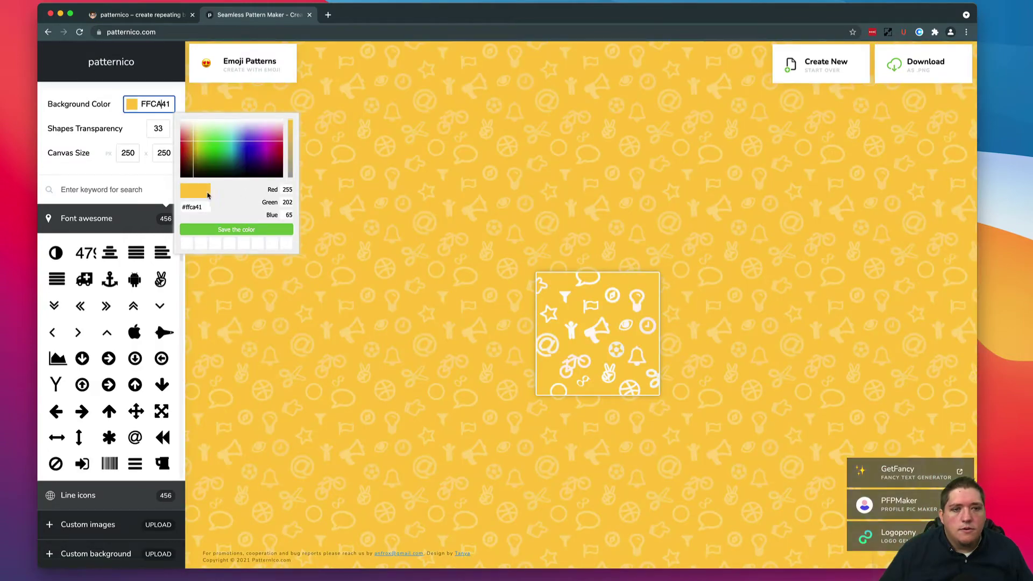
{"action": "left_click", "coordinate": [190, 143]}
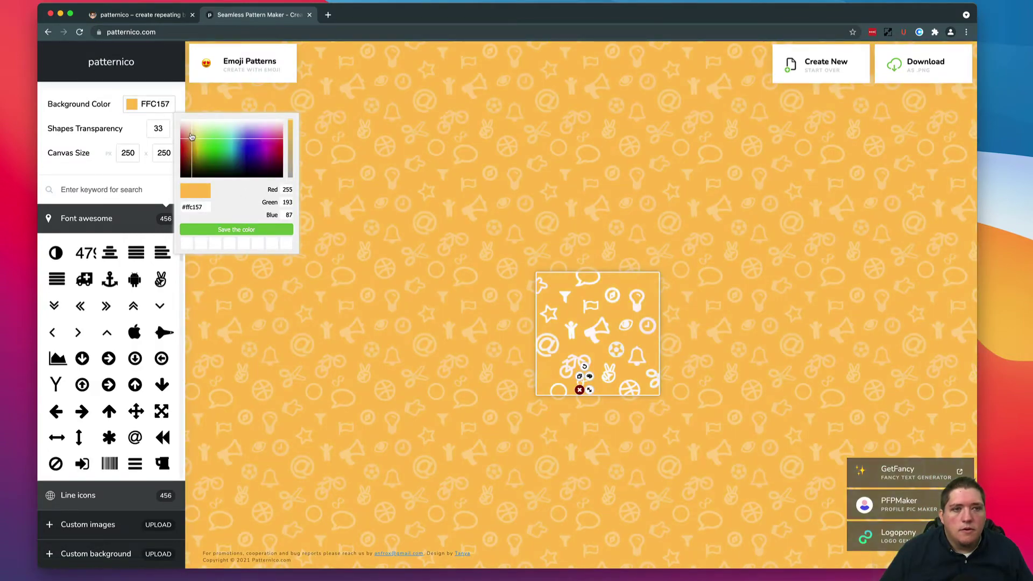
{"action": "left_click_drag", "start_coordinate": [189, 143], "coordinate": [190, 152]}
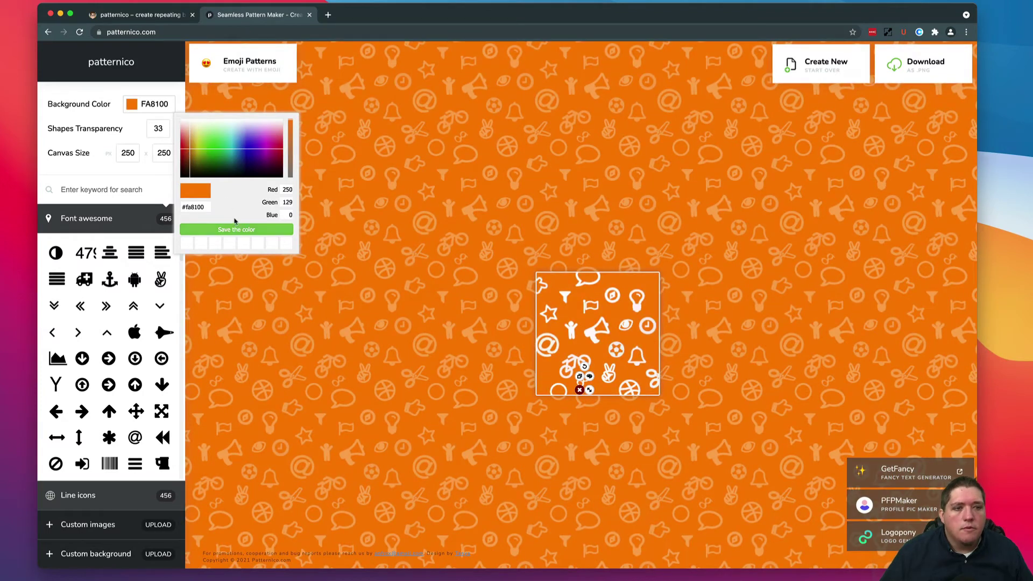
{"action": "left_click", "coordinate": [163, 175]}
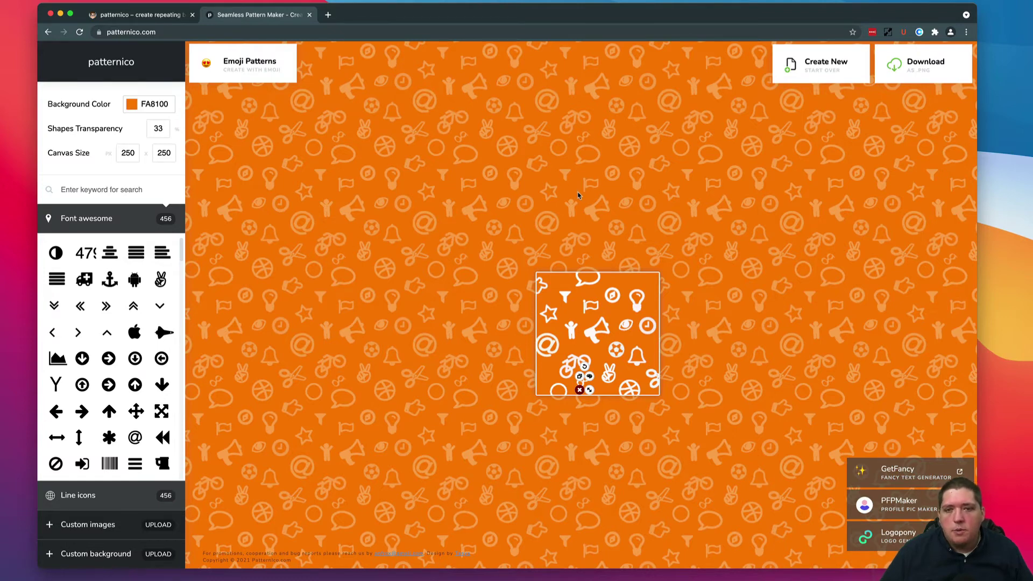
Try shapes transparency values of 10 and 90 percent, and set the transparency back to 33 percent.
{"action": "left_click", "coordinate": [160, 128]}
{"action": "double_click", "coordinate": [160, 128]}
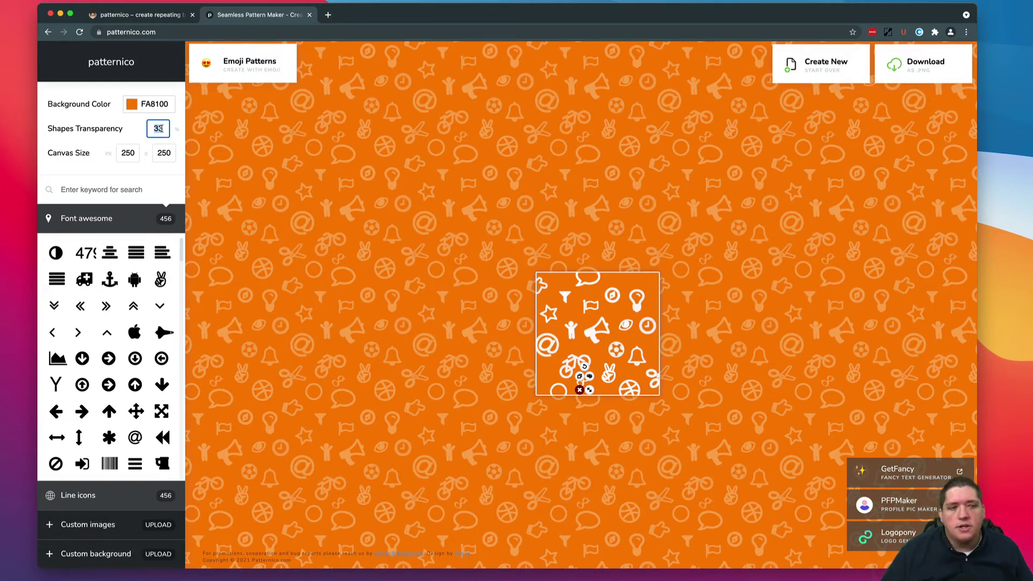
{"action": "type", "text": "10"}
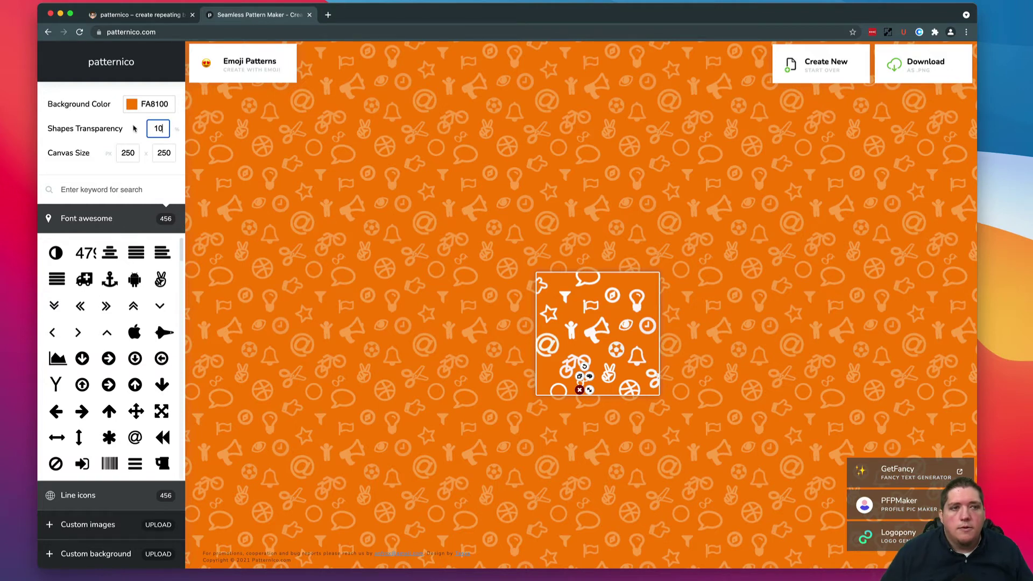
{"action": "key", "text": "Return"}
{"action": "double_click", "coordinate": [156, 127]}
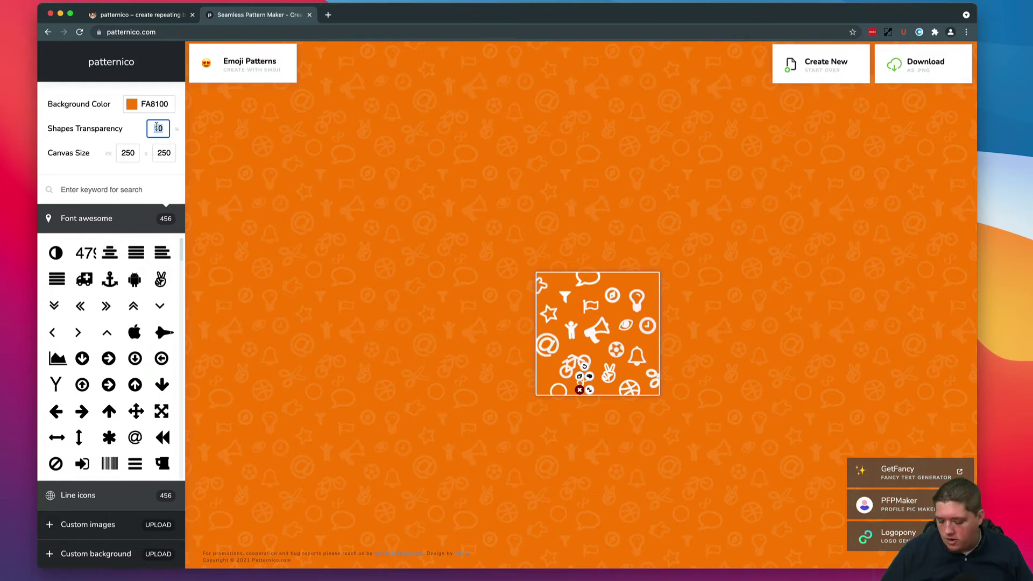
{"action": "type", "text": "90"}
{"action": "key", "text": "Return"}
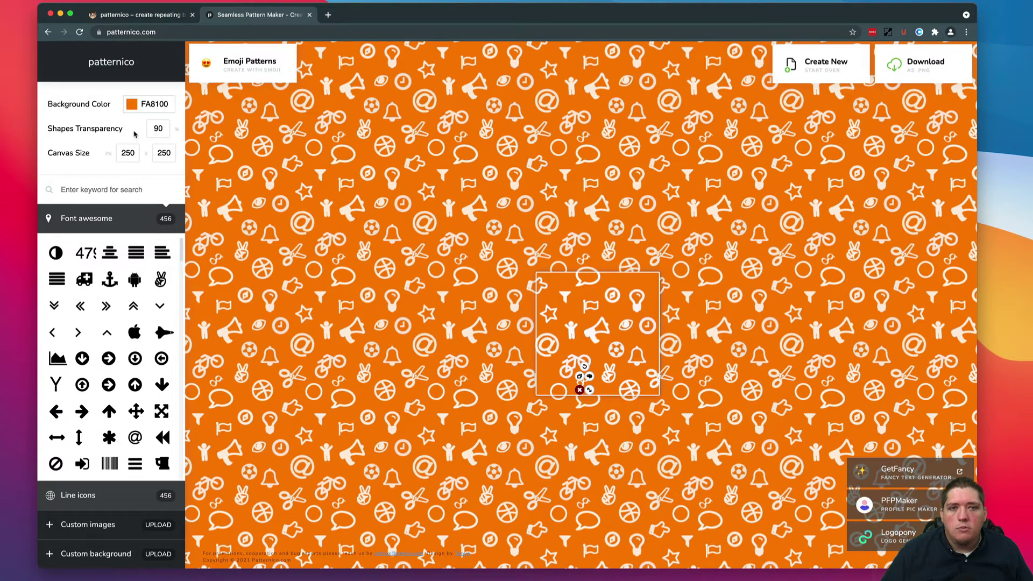
{"action": "double_click", "coordinate": [158, 128]}
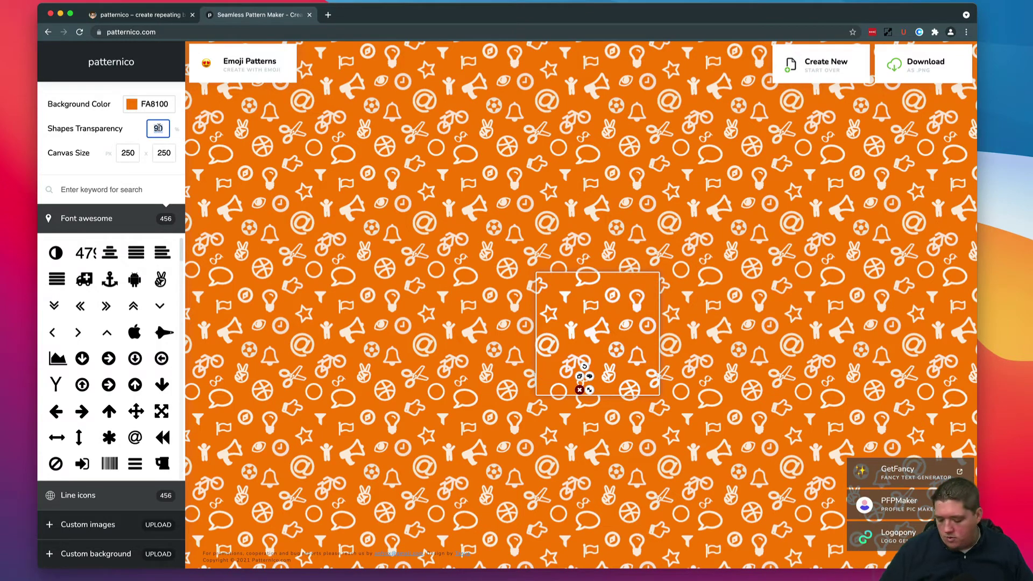
{"action": "type", "text": "33"}
{"action": "key", "text": "Return"}
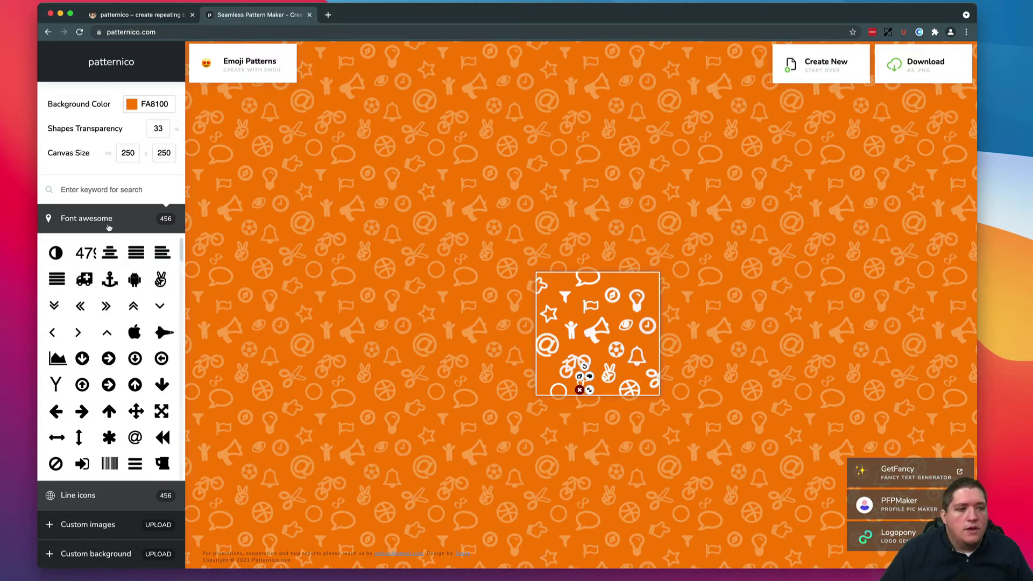
Browse the Font awesome and Line icons shape collections.
{"action": "scroll", "coordinate": [113, 229], "scroll_direction": "down", "scroll_amount": 1}
{"action": "scroll", "coordinate": [115, 231], "scroll_direction": "up", "scroll_amount": 1}
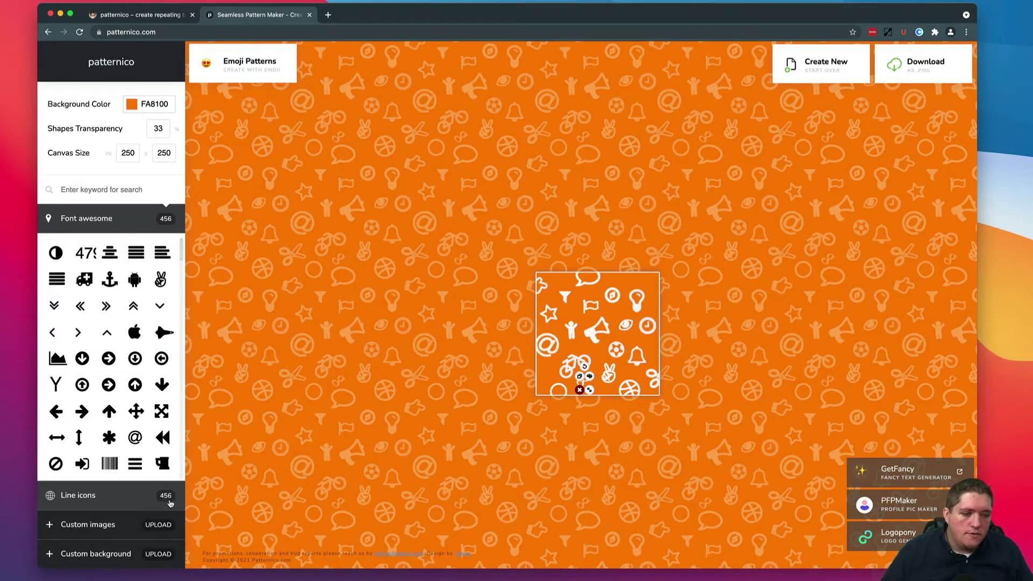
{"action": "left_click", "coordinate": [120, 504]}
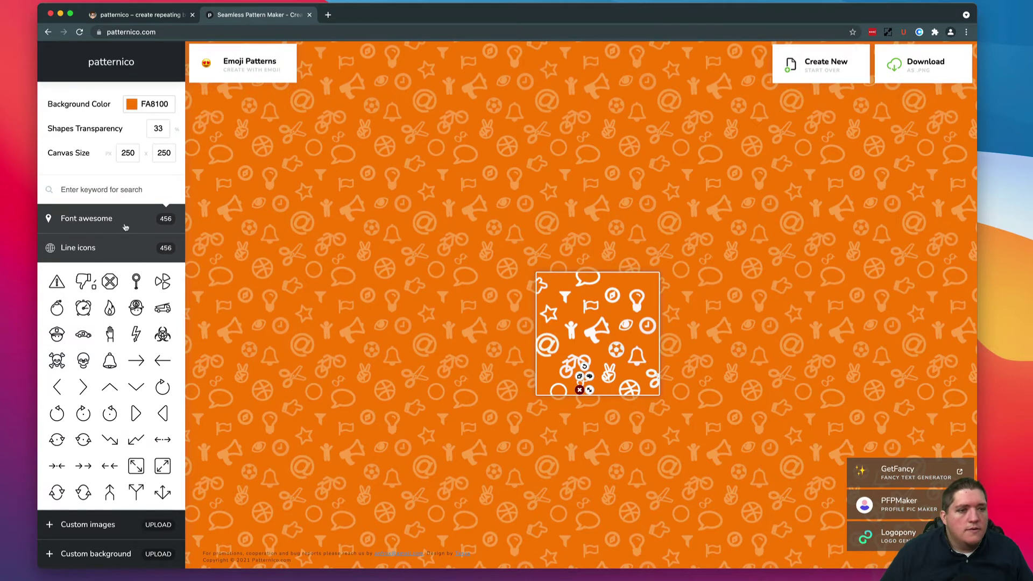
{"action": "left_click", "coordinate": [125, 226]}
Search the Font awesome icons for "hallow", "pu" and "gho", clear the search, and look through the Line icons.
{"action": "left_click", "coordinate": [120, 194]}
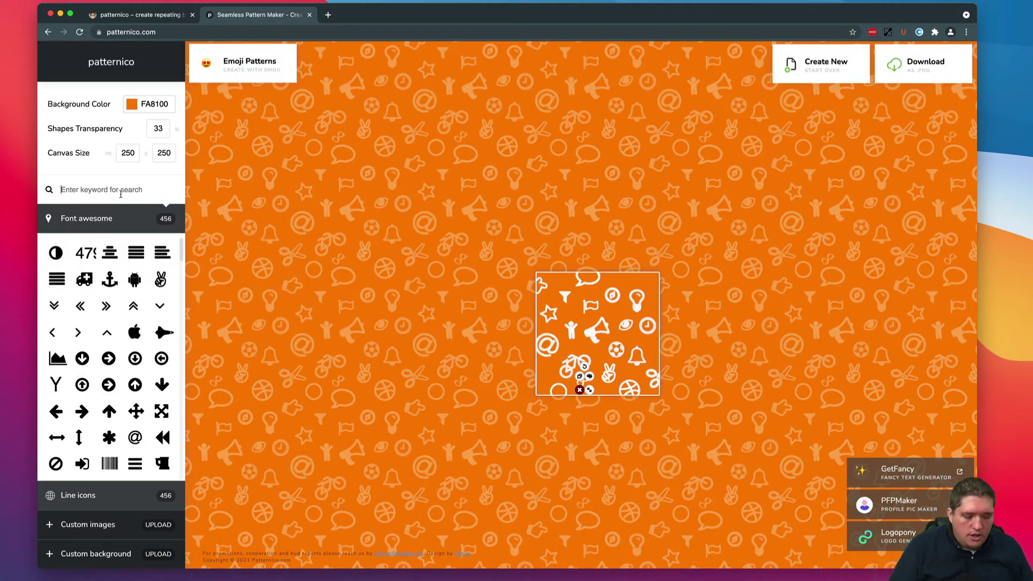
{"action": "type", "text": "hallow"}
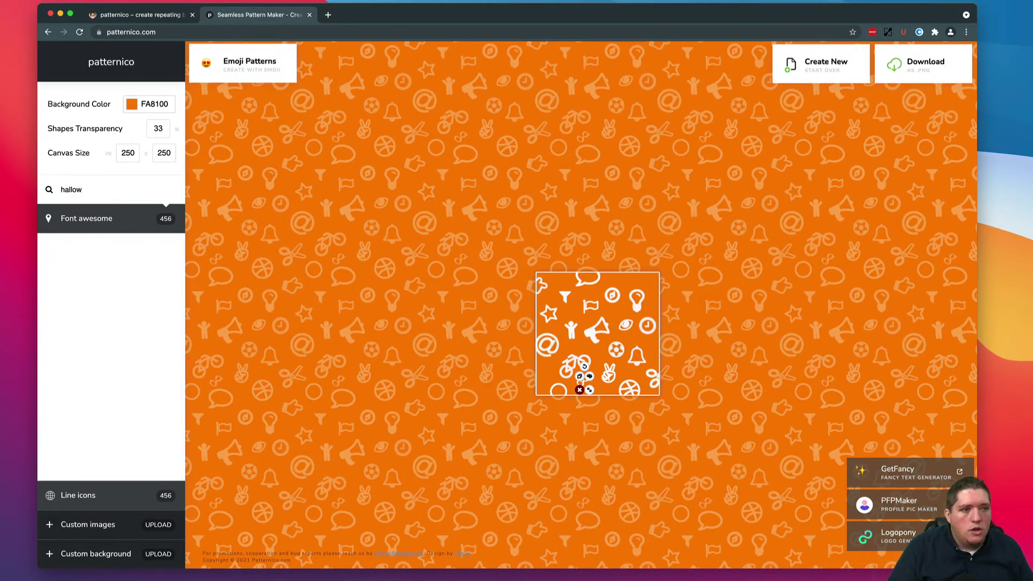
{"action": "key", "text": "BackSpace"}
{"action": "key", "text": "BackSpace"}
{"action": "key", "text": "BackSpace"}
{"action": "key", "text": "BackSpace"}
{"action": "key", "text": "BackSpace"}
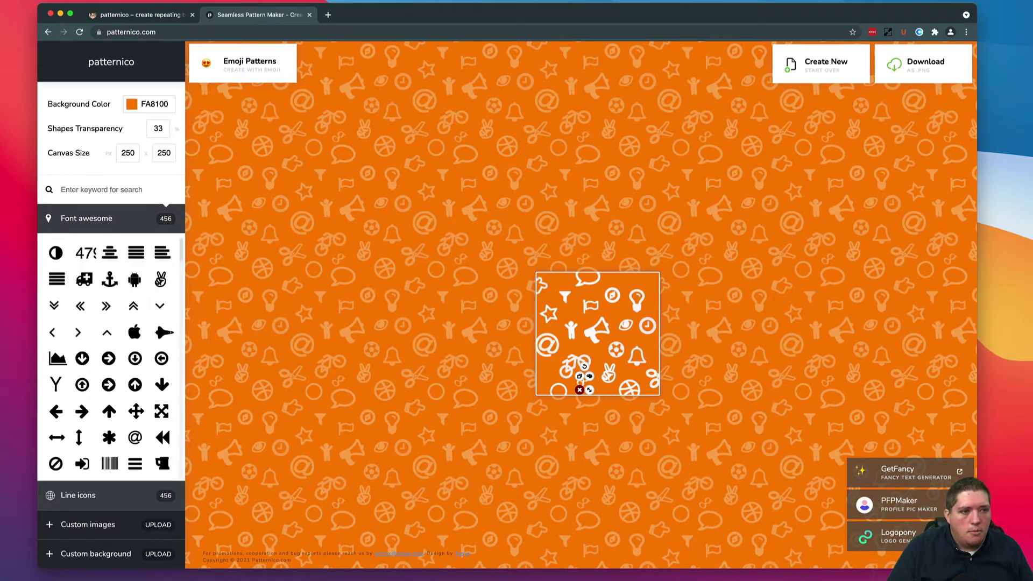
{"action": "type", "text": "pu"}
{"action": "key", "text": "BackSpace"}
{"action": "key", "text": "BackSpace"}
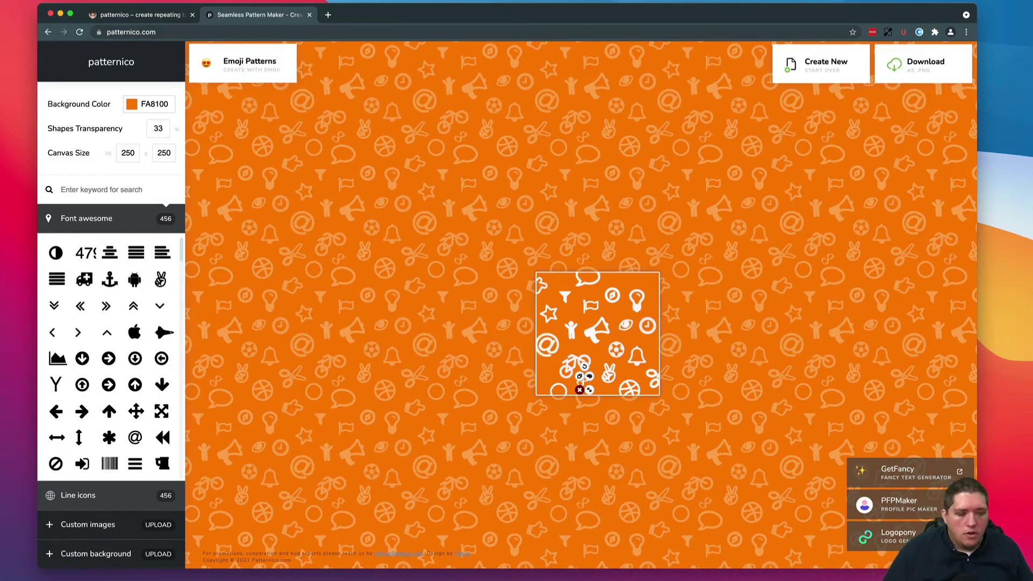
{"action": "type", "text": "gho"}
{"action": "key", "text": "BackSpace"}
{"action": "key", "text": "BackSpace"}
{"action": "key", "text": "BackSpace"}
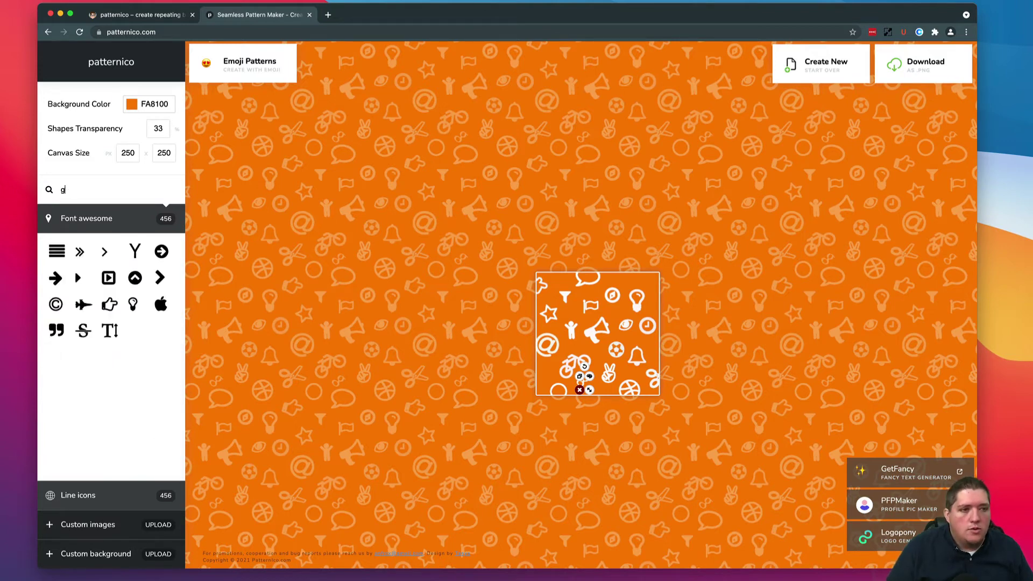
{"action": "left_click", "coordinate": [120, 503]}
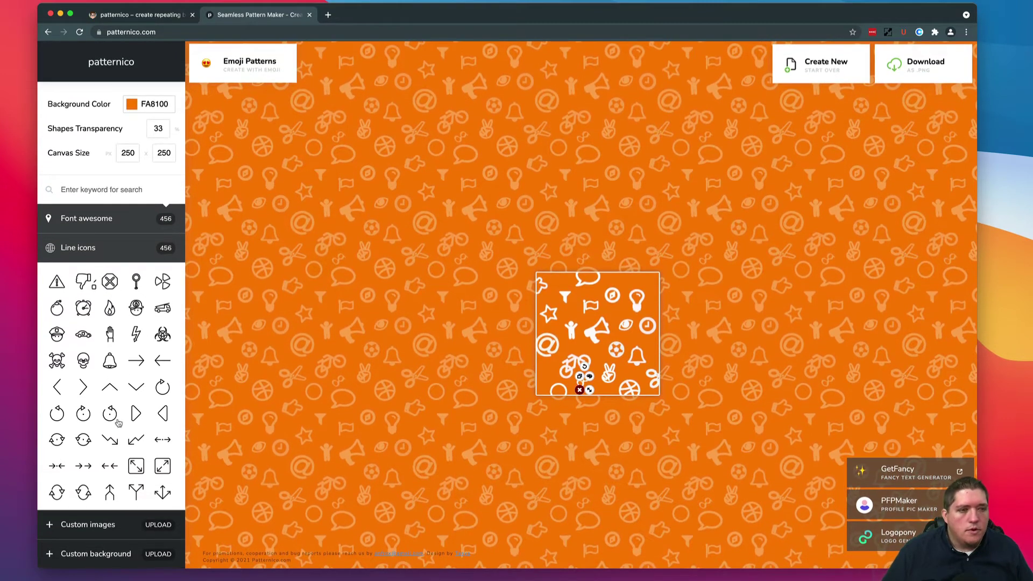
{"action": "left_click", "coordinate": [126, 216]}
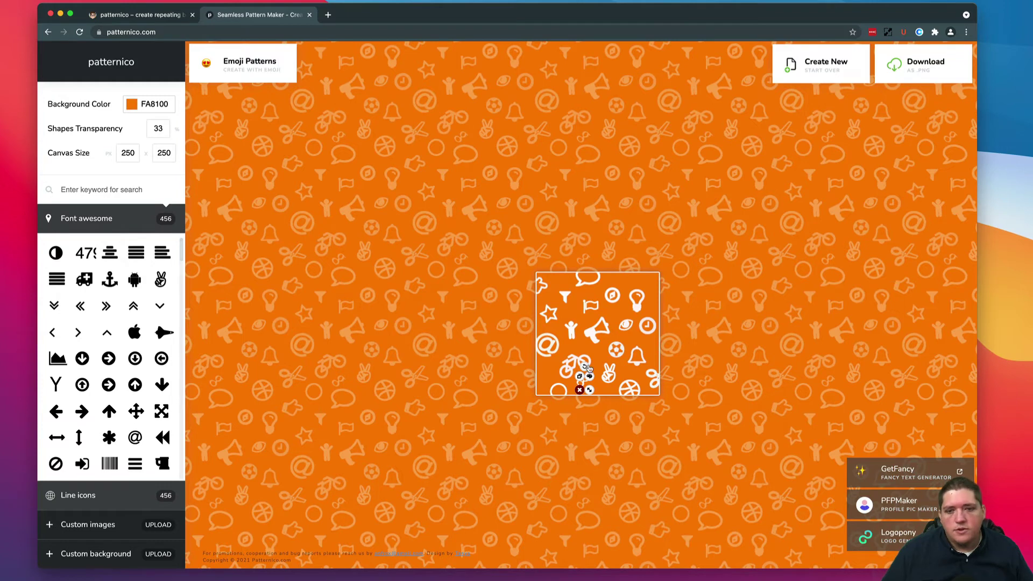
Delete the megaphone, flag and compass icons from the pattern tile.
{"action": "left_click", "coordinate": [599, 329]}
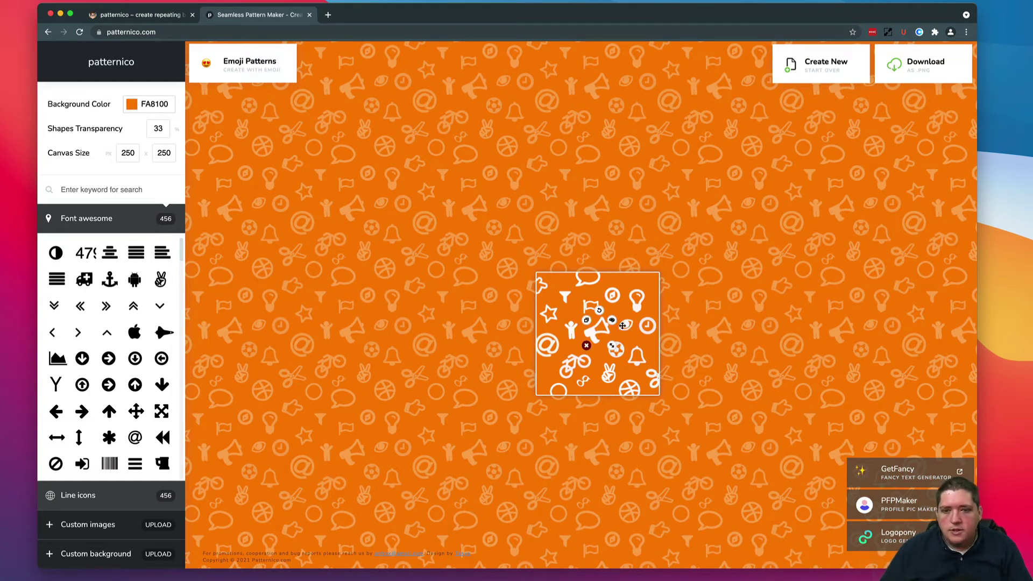
{"action": "left_click", "coordinate": [586, 348]}
{"action": "left_click", "coordinate": [600, 303]}
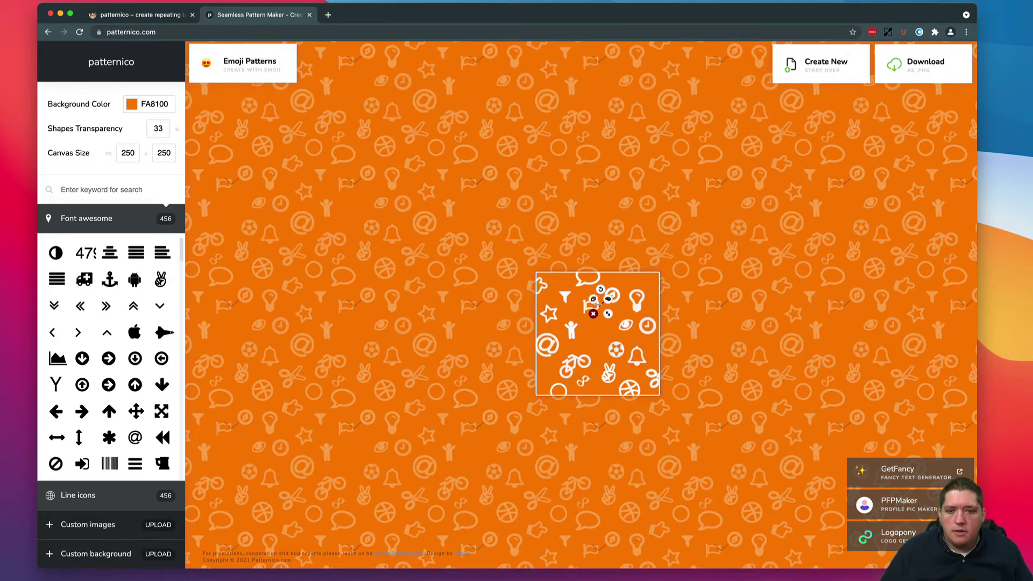
{"action": "left_click_drag", "start_coordinate": [596, 315], "coordinate": [611, 299]}
{"action": "left_click", "coordinate": [607, 306]}
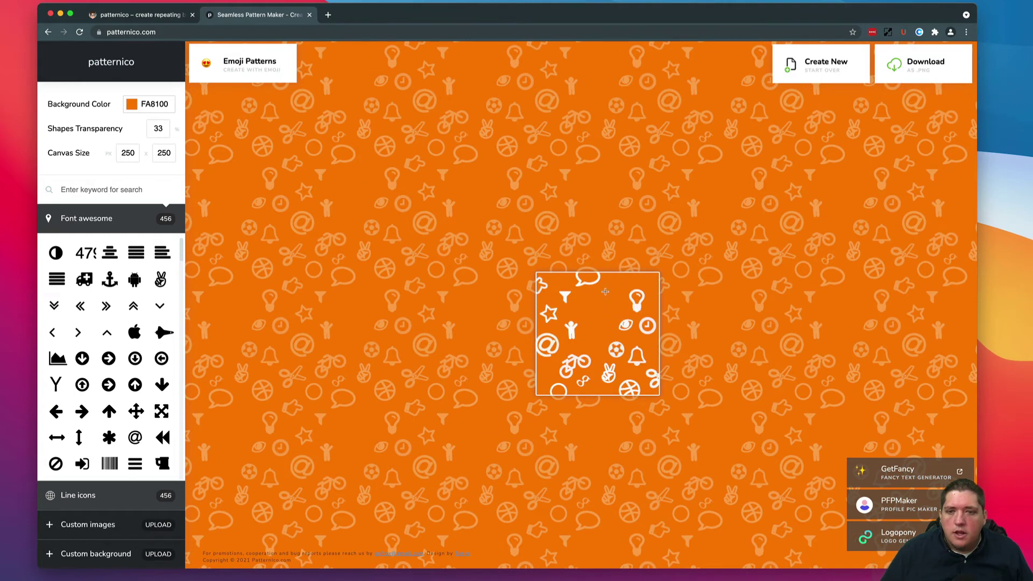
Delete the light bulb icon from the pattern tile and remove the stray chevron placed beside it.
{"action": "left_click", "coordinate": [636, 305]}
{"action": "left_click", "coordinate": [631, 316]}
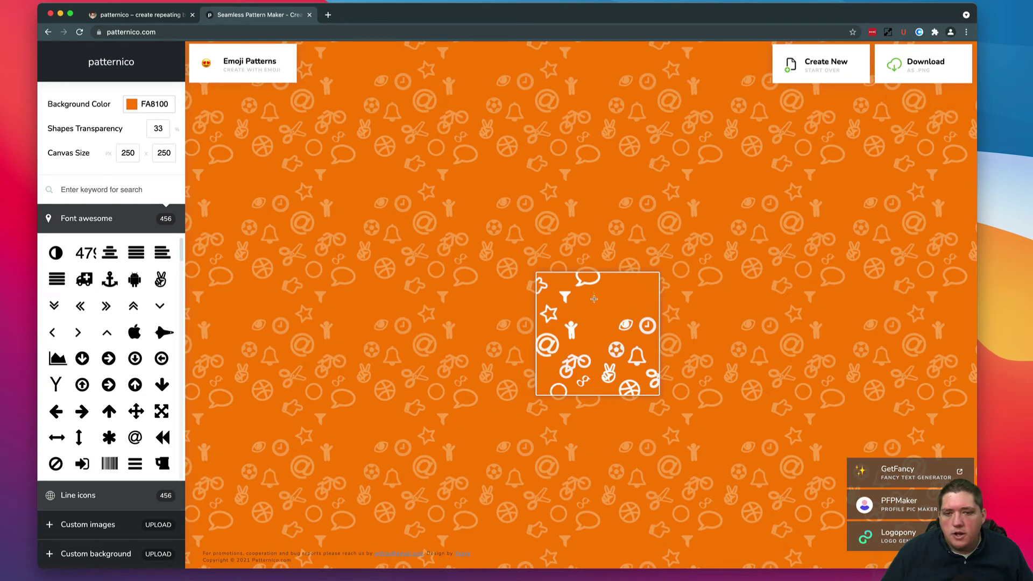
{"action": "left_click", "coordinate": [617, 319]}
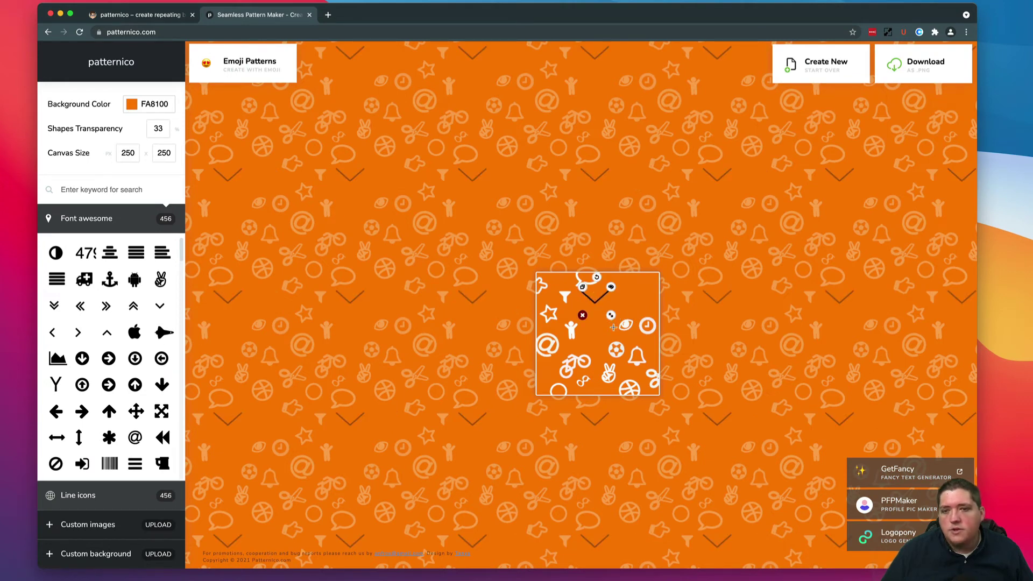
{"action": "left_click", "coordinate": [582, 315]}
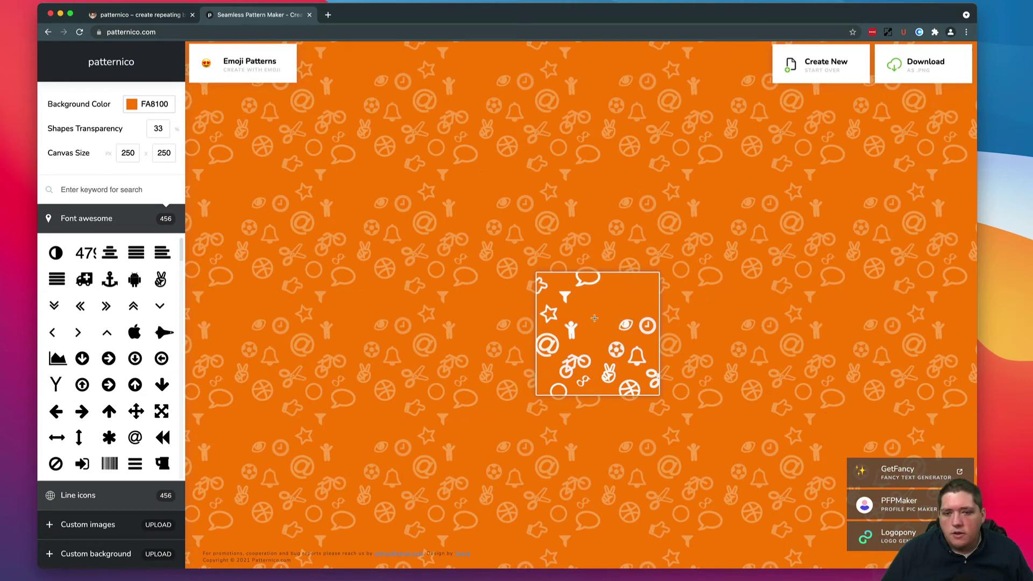
Delete the football, soccer ball, peace hand and basketball icons from the pattern tile.
{"action": "left_click", "coordinate": [623, 323]}
{"action": "left_click_drag", "start_coordinate": [623, 323], "coordinate": [614, 349]}
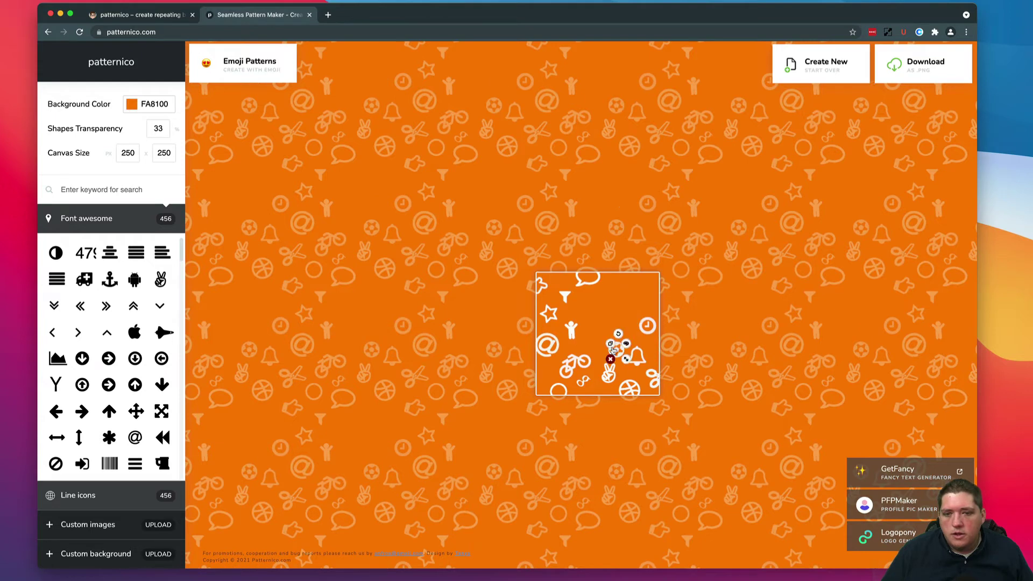
{"action": "left_click", "coordinate": [611, 360]}
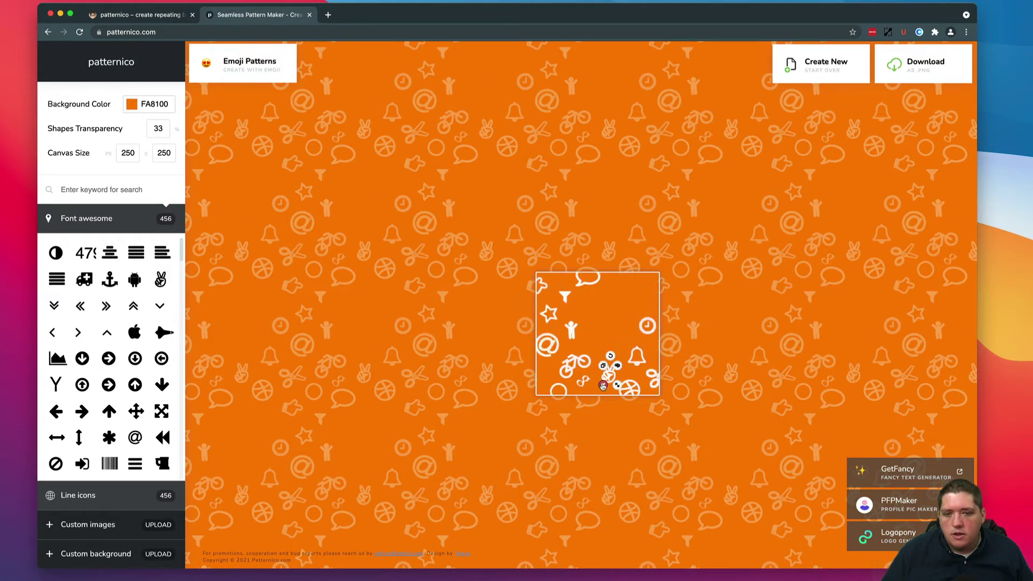
{"action": "left_click", "coordinate": [603, 385]}
{"action": "left_click", "coordinate": [633, 386]}
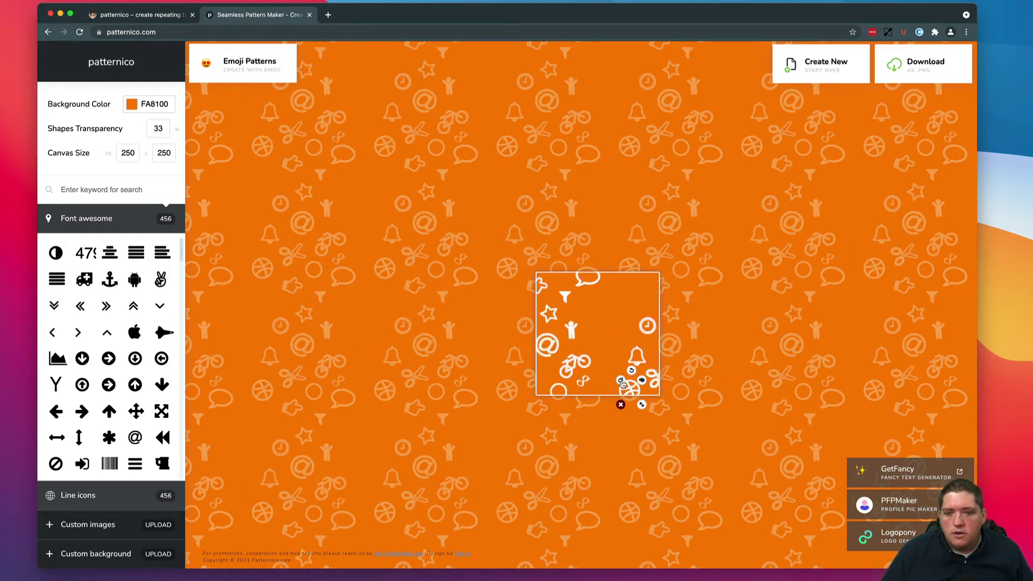
{"action": "left_click", "coordinate": [620, 405]}
Delete the bell, clock and scissors icons from the pattern tile.
{"action": "left_click", "coordinate": [636, 351]}
{"action": "left_click", "coordinate": [628, 366]}
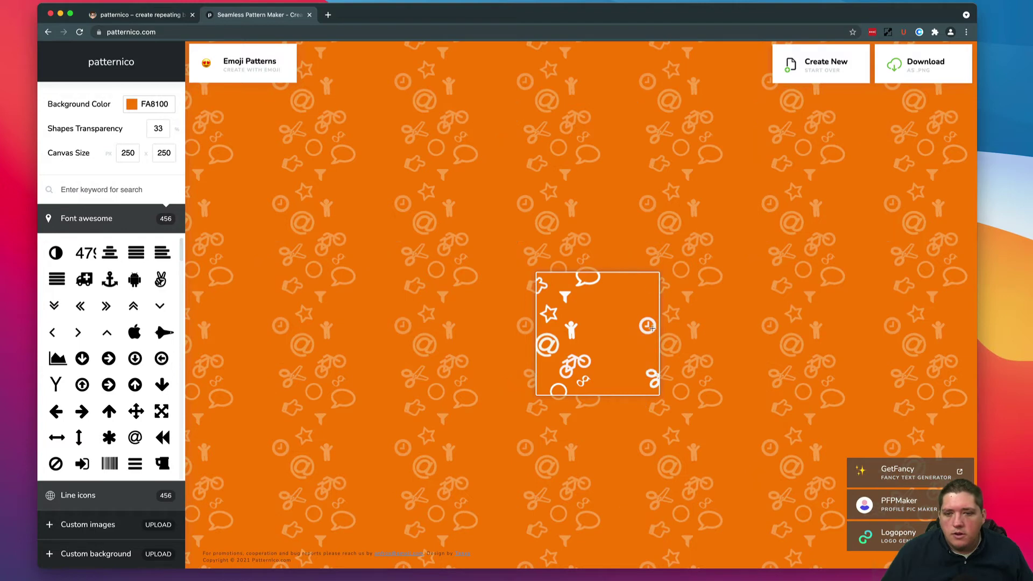
{"action": "left_click", "coordinate": [648, 326]}
{"action": "left_click", "coordinate": [641, 337]}
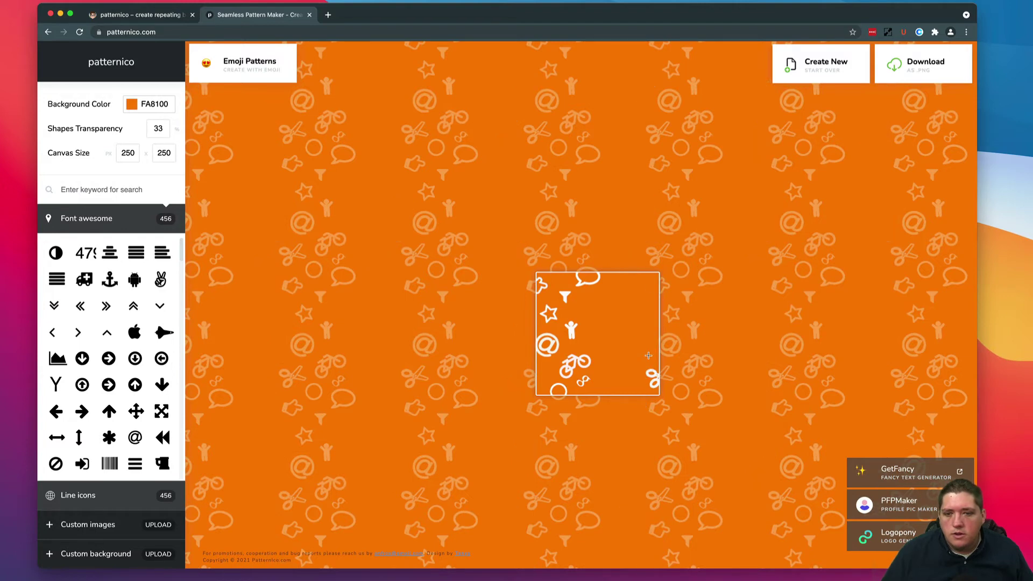
{"action": "left_click", "coordinate": [652, 375]}
{"action": "left_click", "coordinate": [649, 390]}
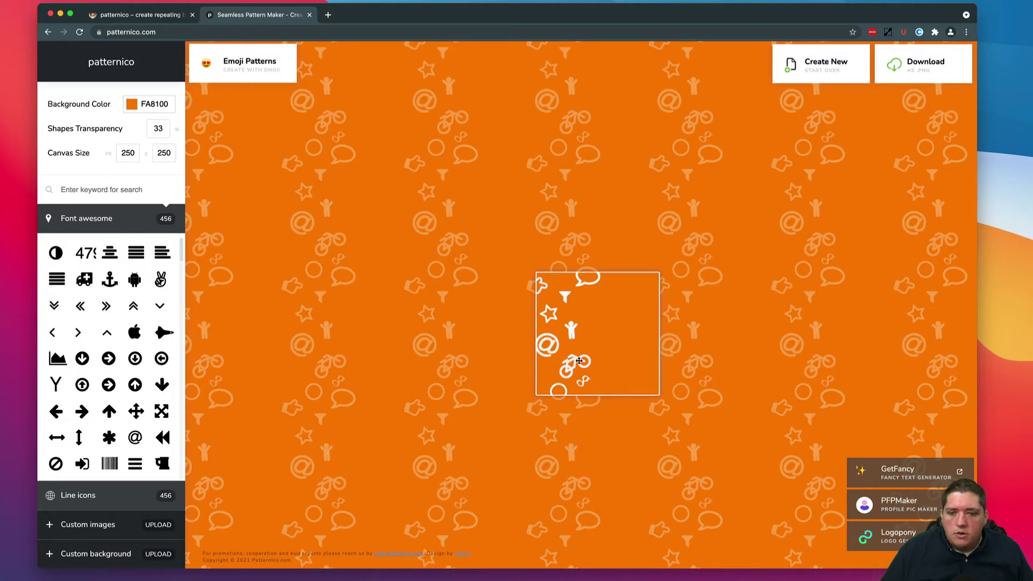
Delete the bicycle, the circle outline and the small chain-like icon from the pattern tile.
{"action": "left_click", "coordinate": [575, 361]}
{"action": "left_click", "coordinate": [558, 380]}
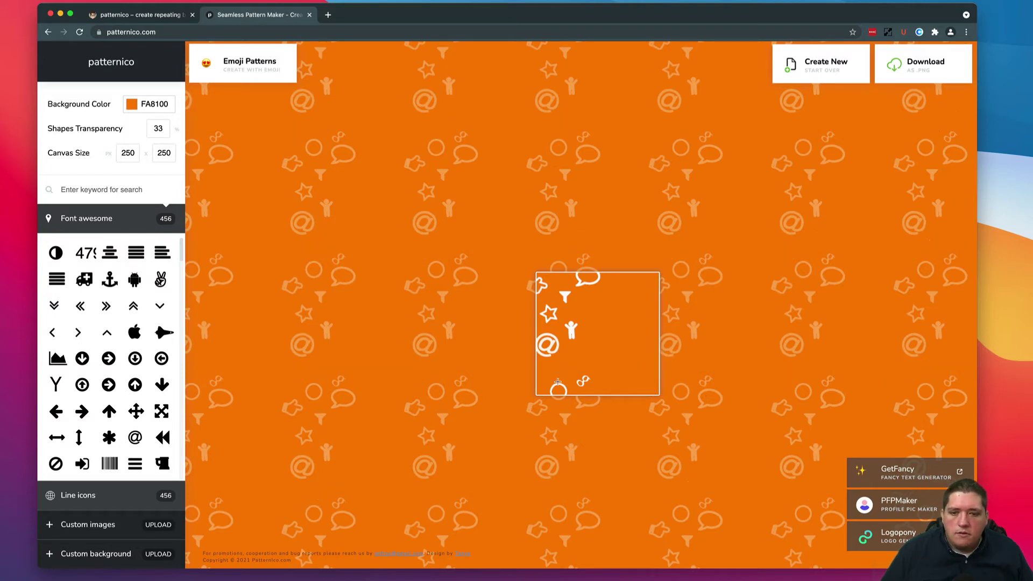
{"action": "left_click", "coordinate": [558, 383]}
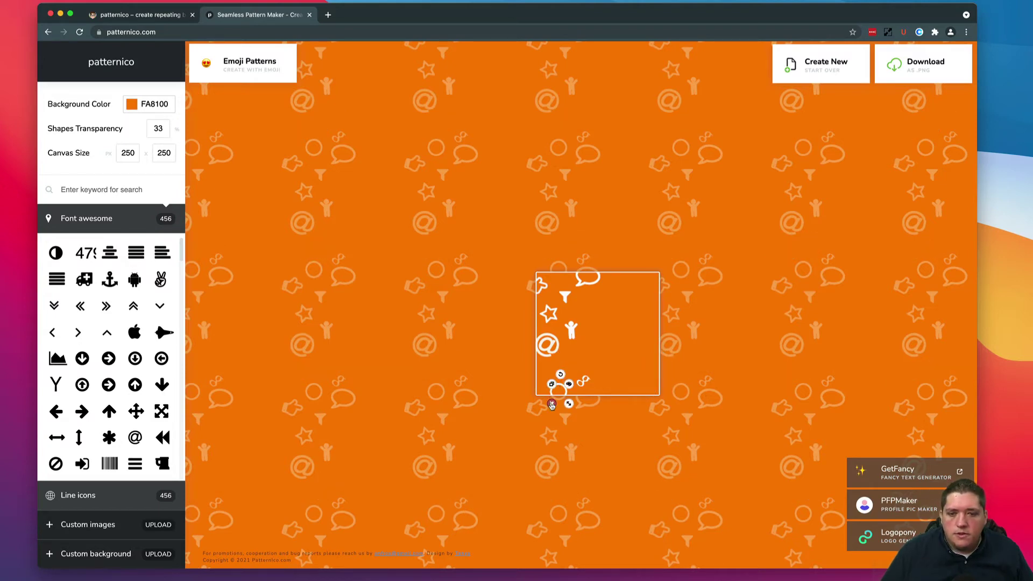
{"action": "left_click", "coordinate": [552, 405]}
{"action": "left_click", "coordinate": [584, 382]}
{"action": "left_click", "coordinate": [577, 396]}
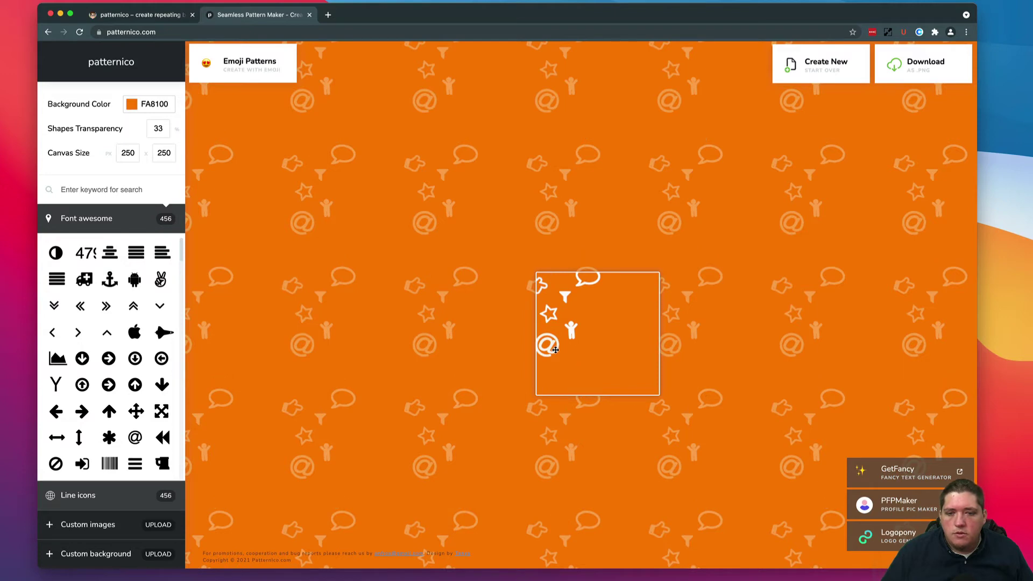
Delete the @ sign, the figure with raised arms and the star from the pattern tile.
{"action": "left_click", "coordinate": [555, 350]}
{"action": "left_click", "coordinate": [537, 360]}
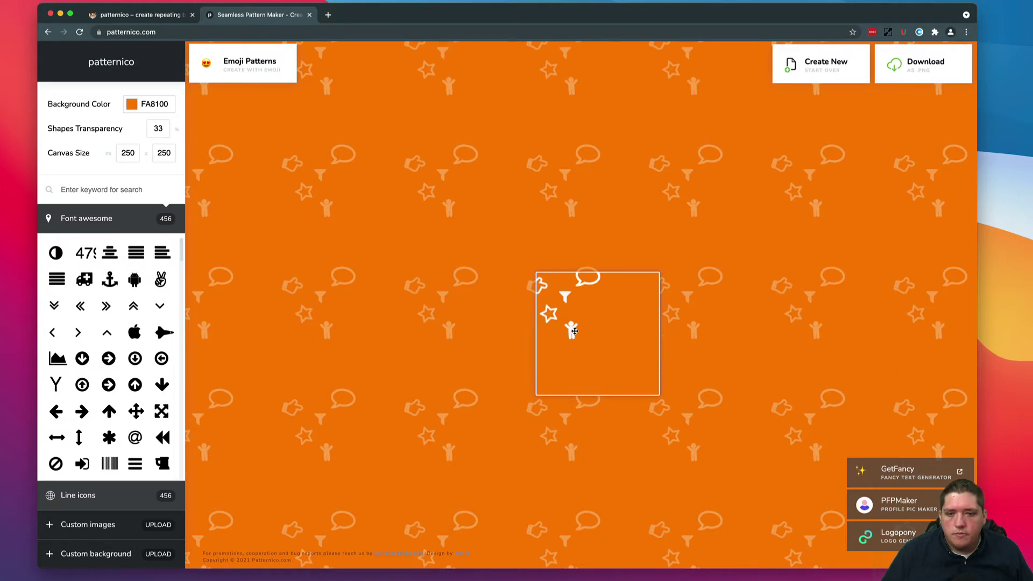
{"action": "left_click", "coordinate": [575, 331]}
{"action": "left_click", "coordinate": [567, 343]}
{"action": "left_click", "coordinate": [552, 318]}
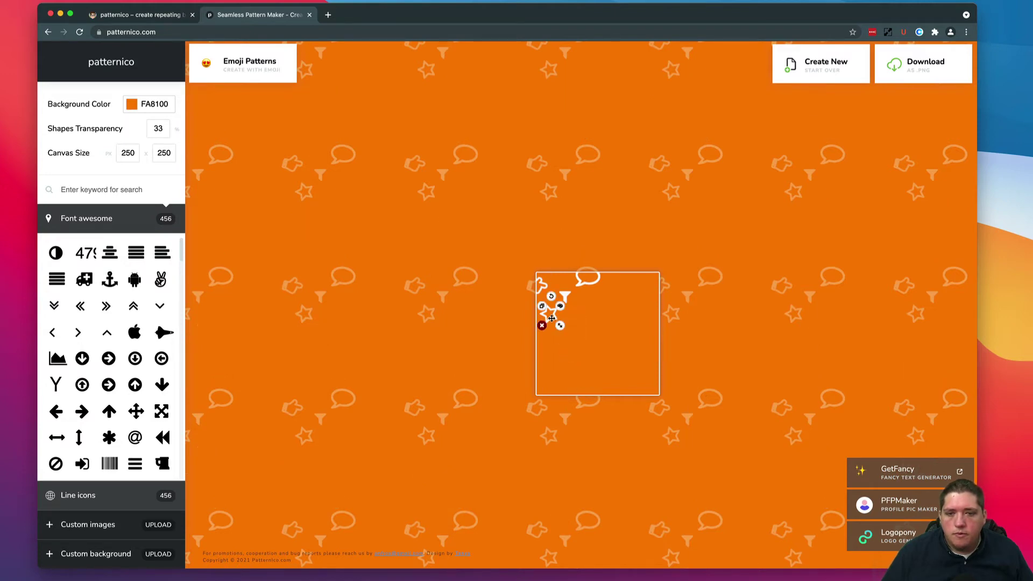
{"action": "left_click", "coordinate": [542, 326]}
Clear the rest of the tile by deleting the pointing hand, speech bubble, funnel and stray chevron.
{"action": "left_click", "coordinate": [542, 286]}
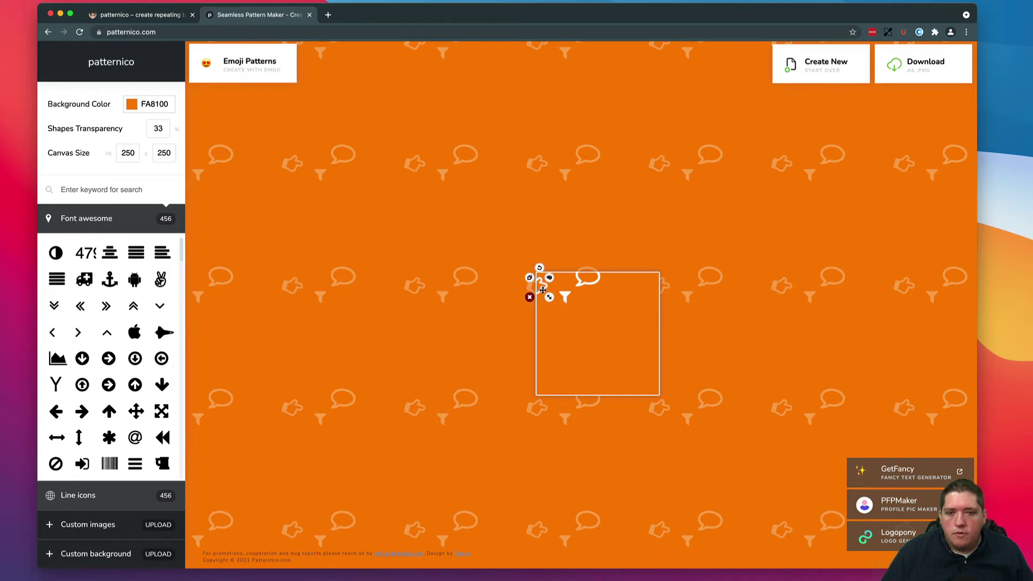
{"action": "left_click", "coordinate": [531, 298]}
{"action": "left_click", "coordinate": [580, 282]}
{"action": "left_click", "coordinate": [574, 291]}
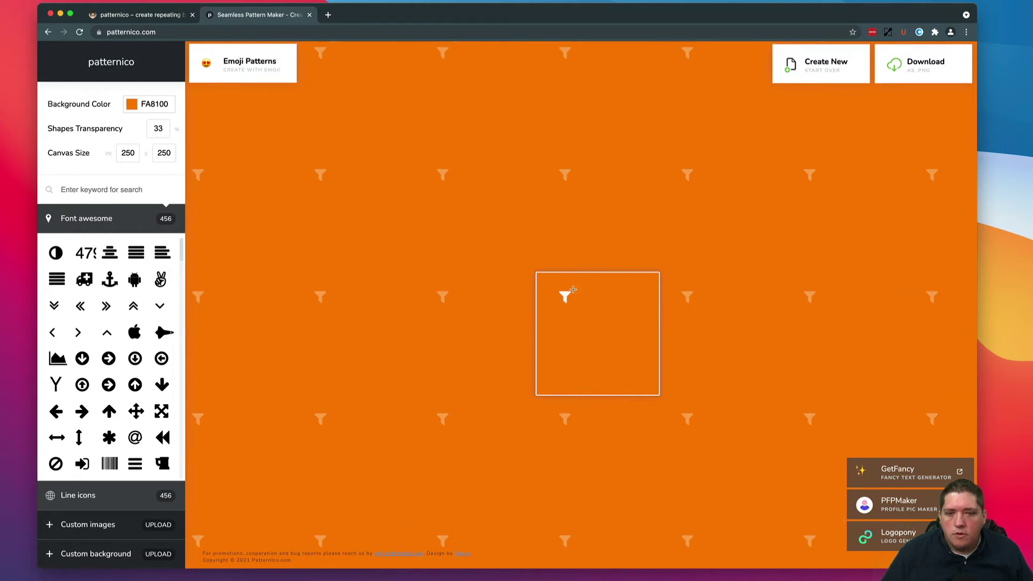
{"action": "left_click", "coordinate": [569, 293]}
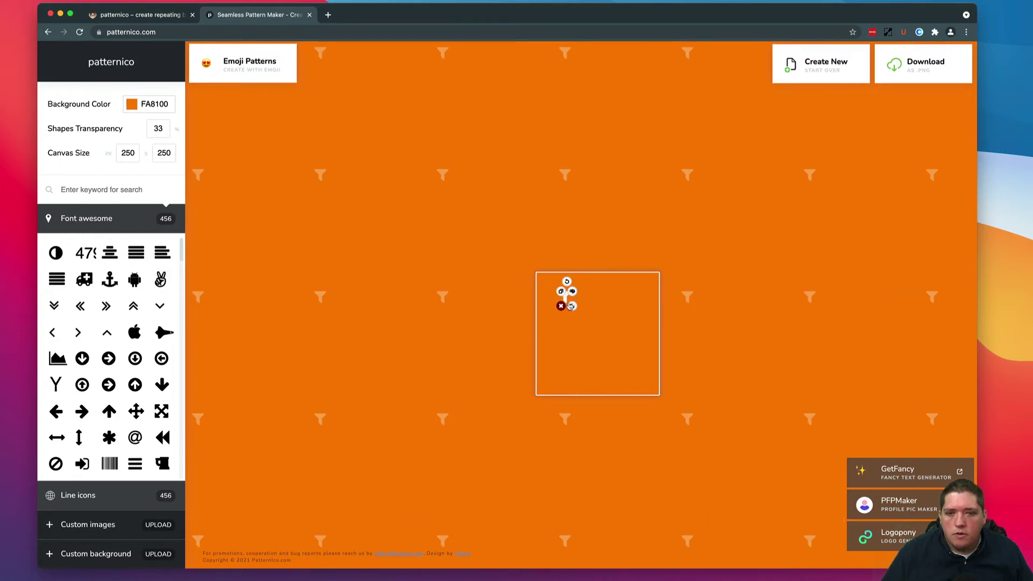
{"action": "left_click", "coordinate": [585, 330]}
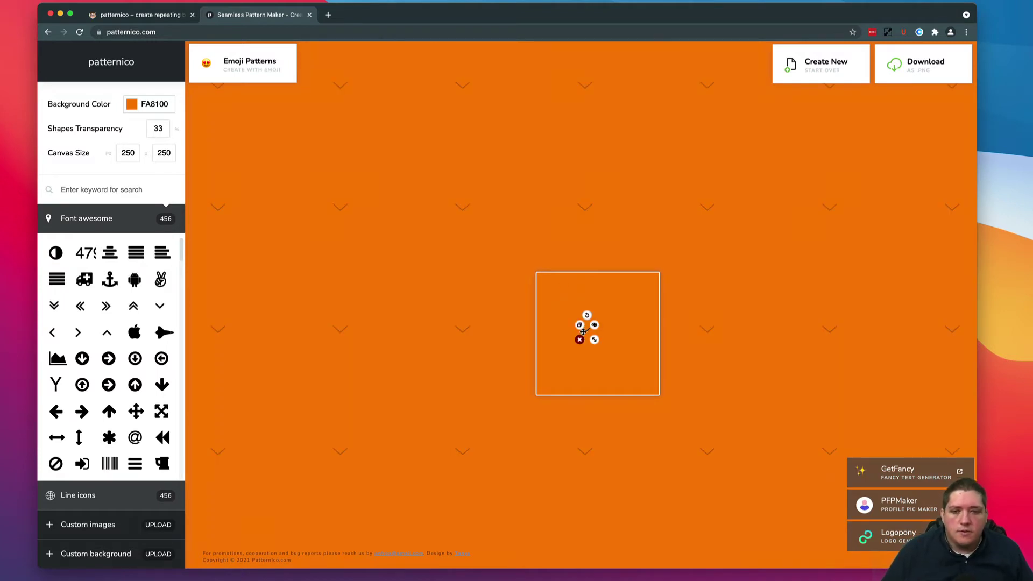
{"action": "left_click", "coordinate": [580, 341]}
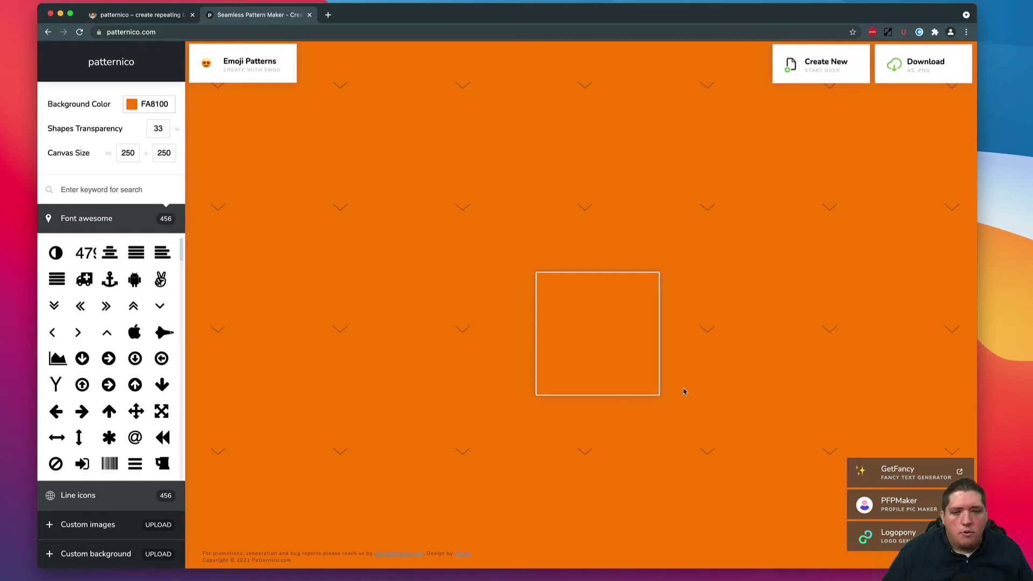
Place an apple logo icon in the middle of the empty tile and enlarge it, leaving no stray small copy.
{"action": "left_click_drag", "start_coordinate": [581, 321], "coordinate": [634, 369]}
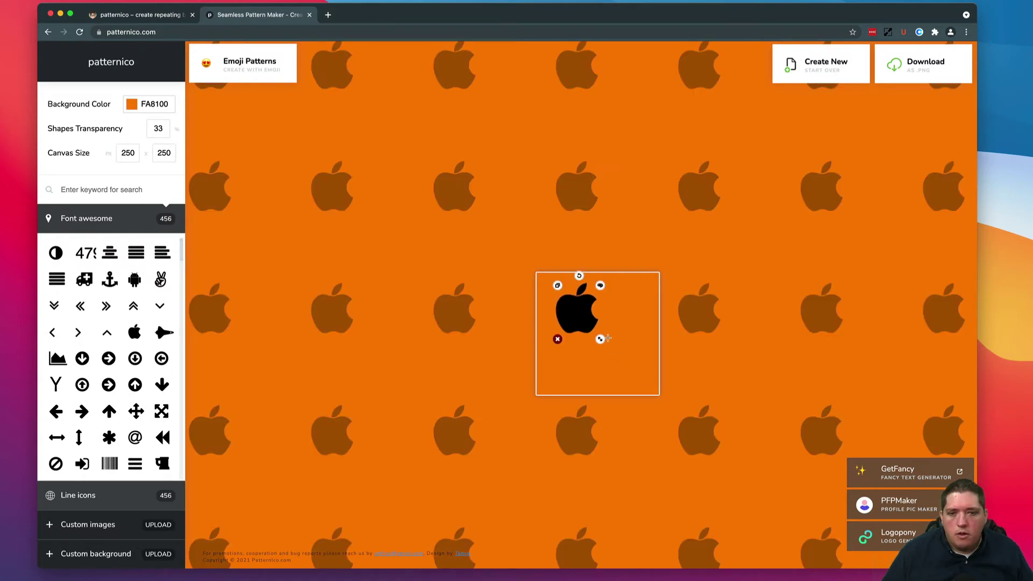
{"action": "left_click_drag", "start_coordinate": [586, 314], "coordinate": [607, 325]}
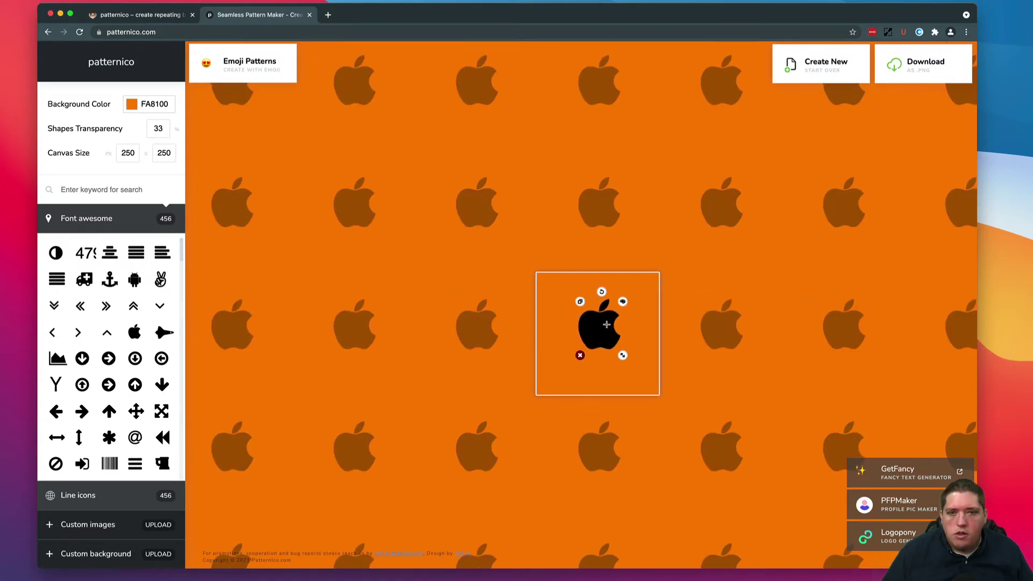
{"action": "left_click", "coordinate": [607, 325]}
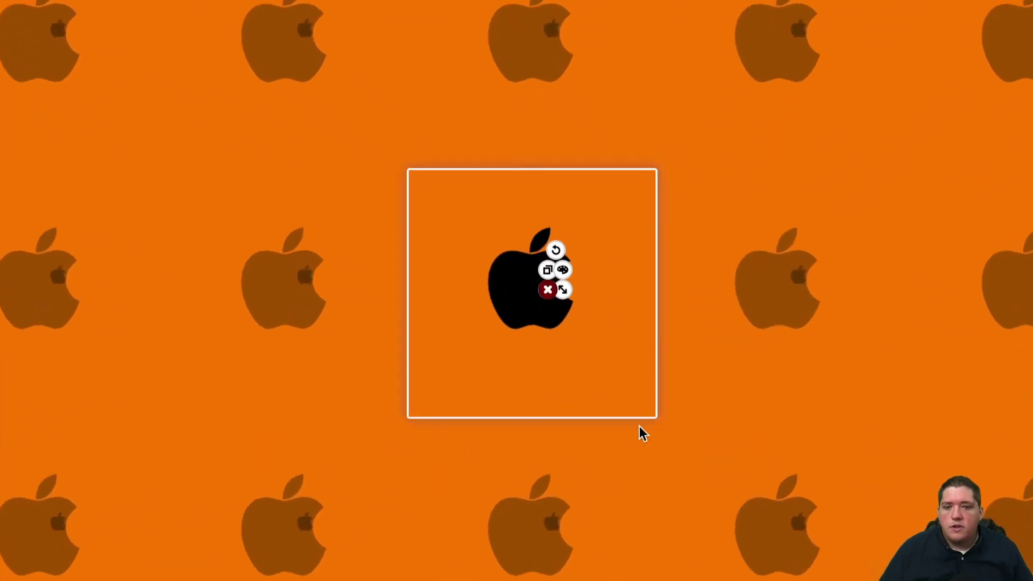
{"action": "left_click", "coordinate": [564, 311]}
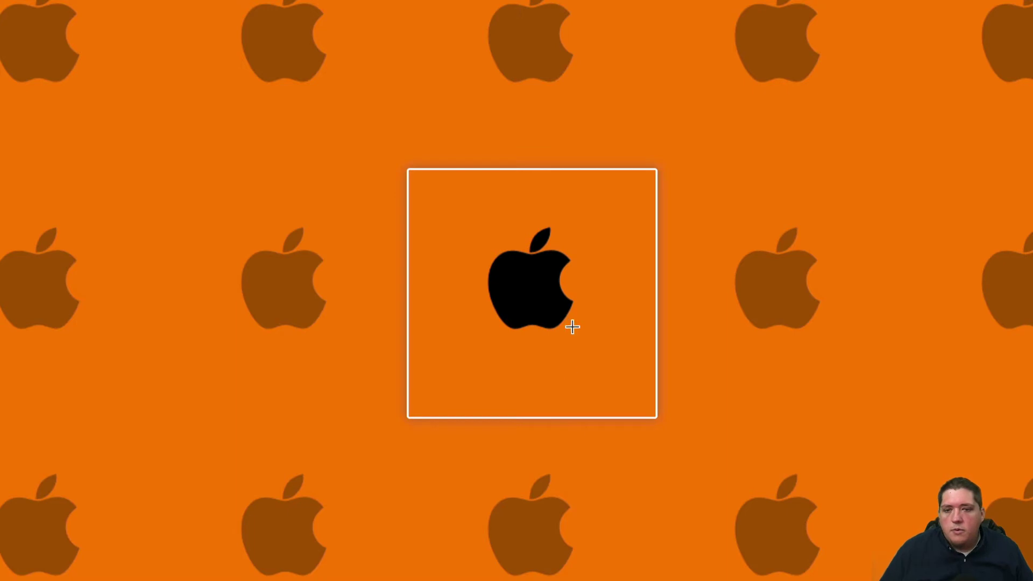
{"action": "left_click", "coordinate": [541, 286]}
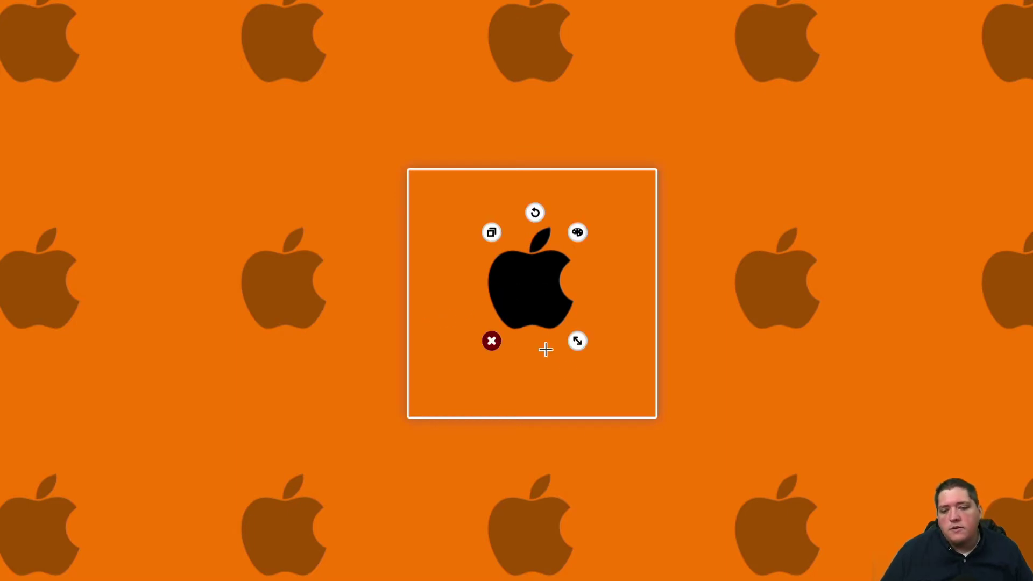
{"action": "left_click_drag", "start_coordinate": [581, 344], "coordinate": [639, 370]}
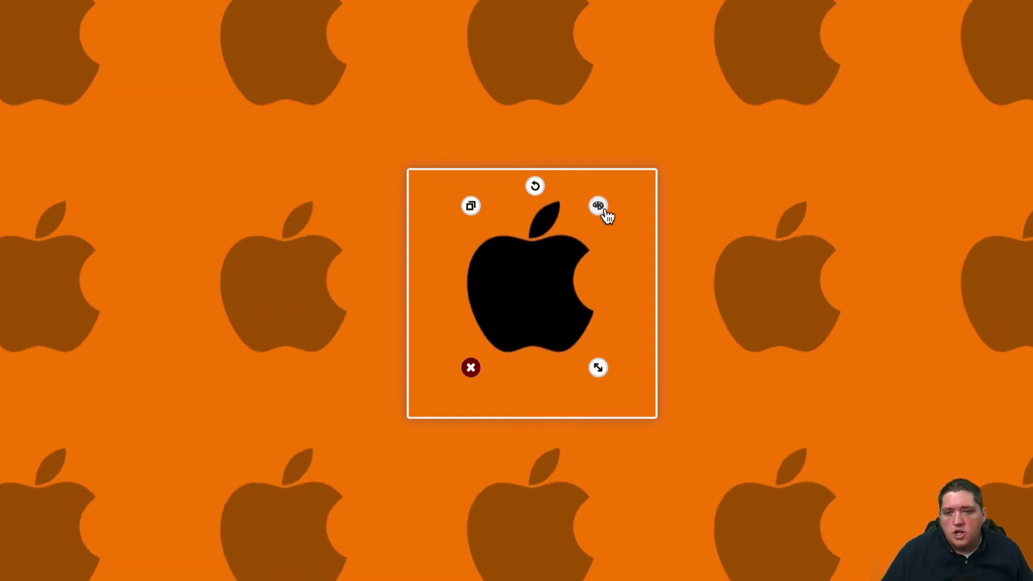
Try white #ffffff as the apple icon's color and set it back to black #000000.
{"action": "left_click", "coordinate": [598, 206]}
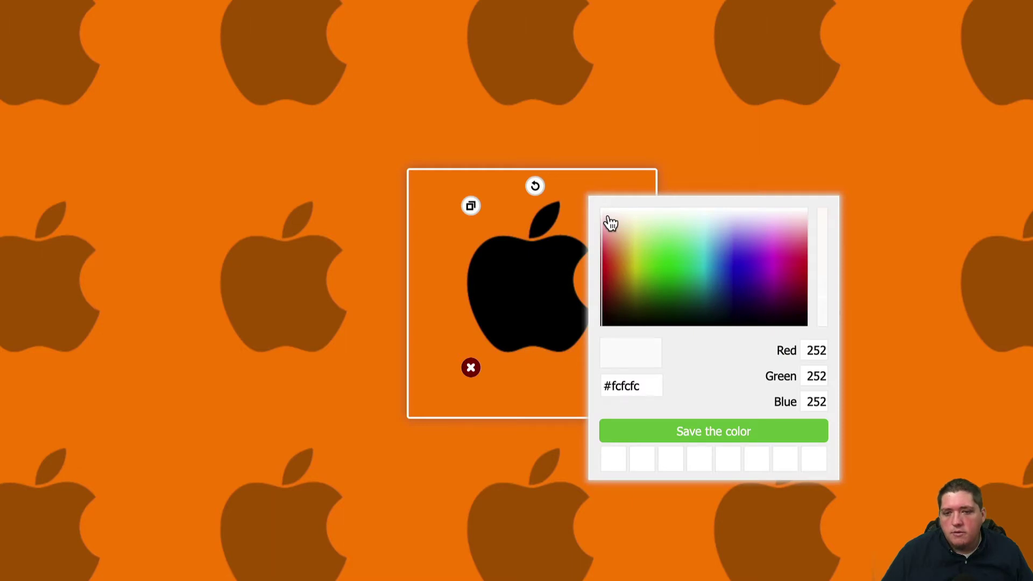
{"action": "left_click_drag", "start_coordinate": [641, 243], "coordinate": [602, 214]}
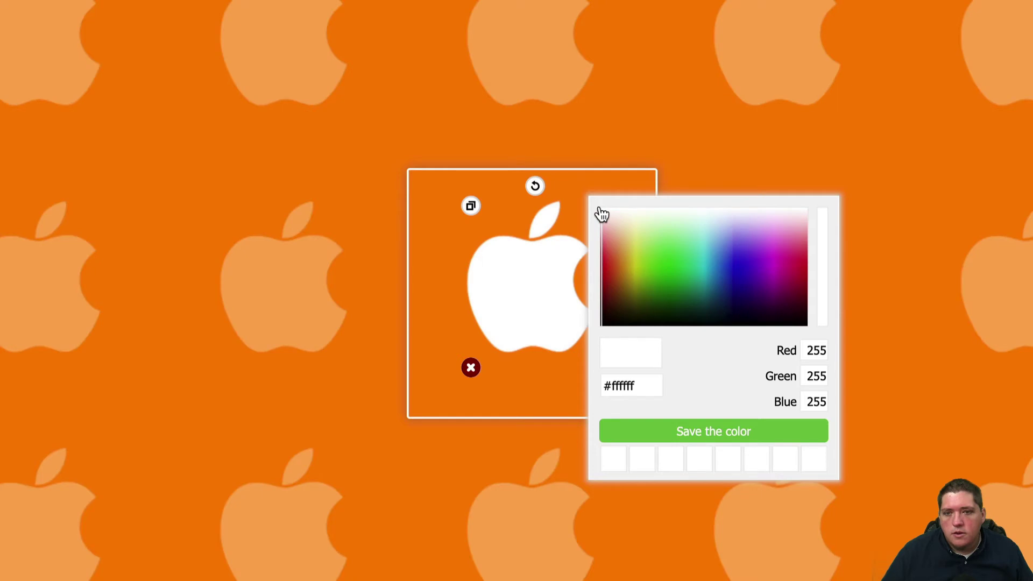
{"action": "left_click_drag", "start_coordinate": [623, 249], "coordinate": [603, 333]}
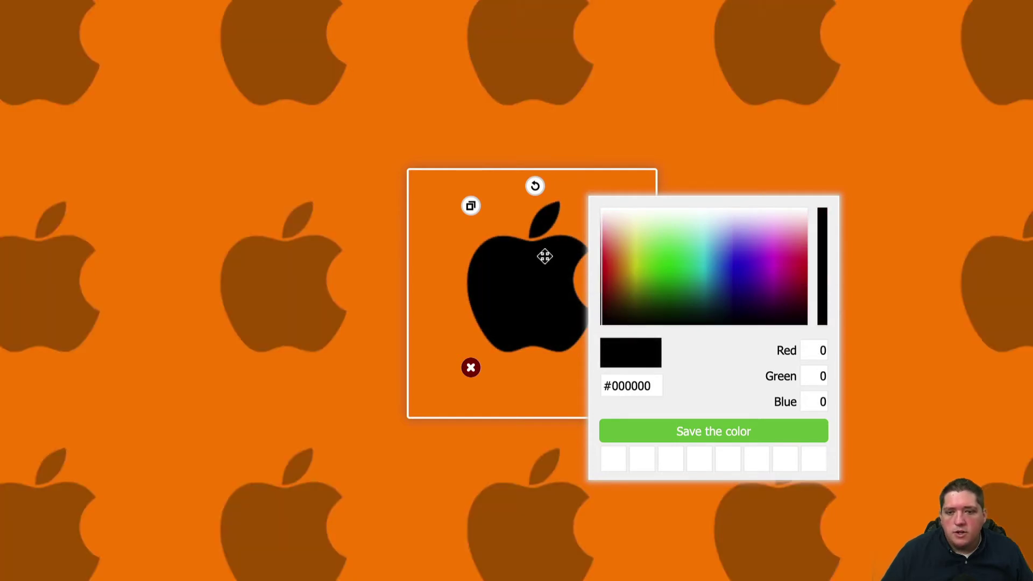
{"action": "left_click", "coordinate": [535, 185]}
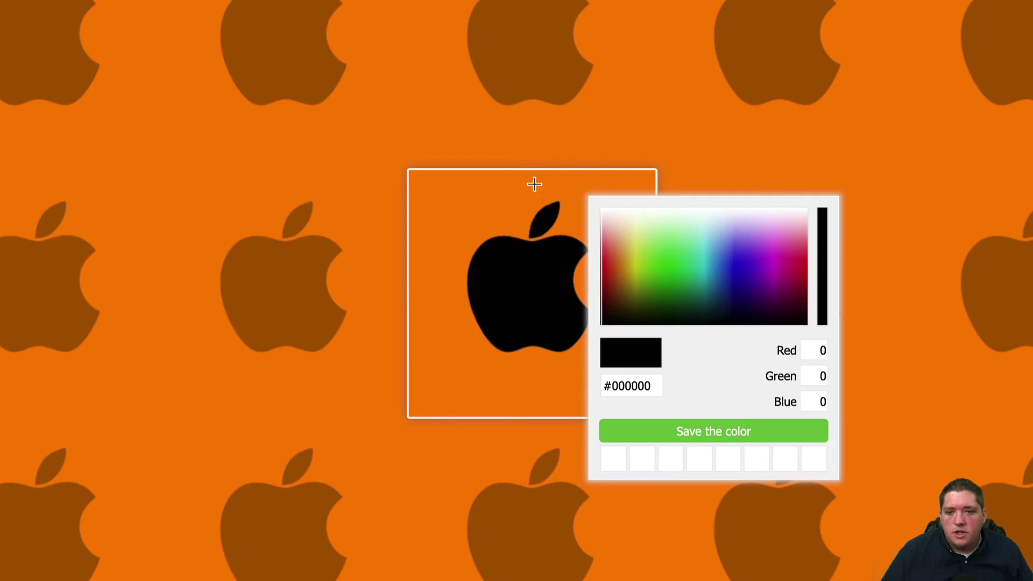
Try rotating the apple icon clockwise and duplicating it, delete the duplicate, and turn the apple upright again.
{"action": "mouse_move", "coordinate": [535, 186]}
{"action": "left_mouse_down"}
{"action": "mouse_move", "coordinate": [565, 191]}
{"action": "mouse_move", "coordinate": [496, 180]}
{"action": "mouse_move", "coordinate": [538, 187]}
{"action": "left_mouse_up"}
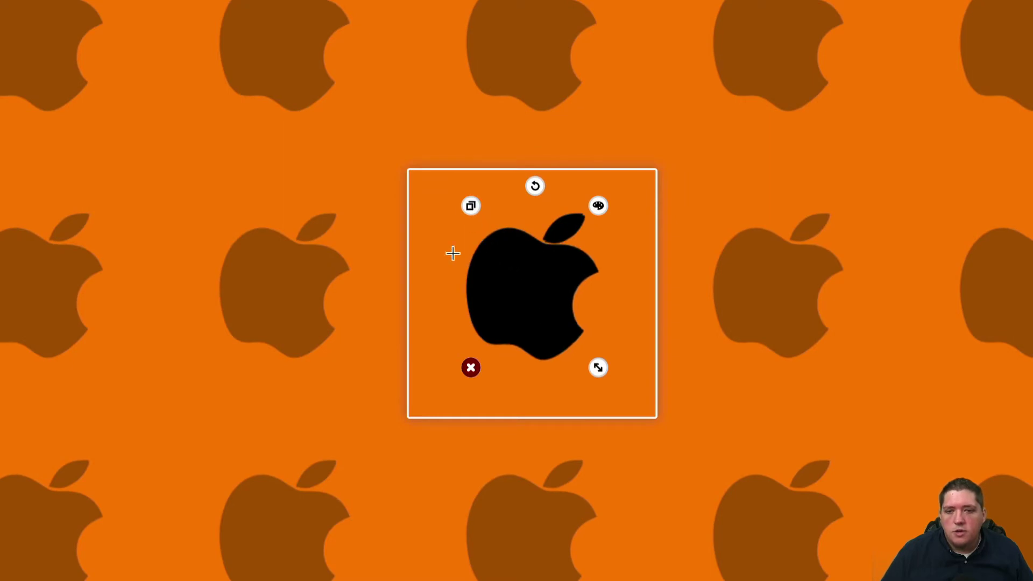
{"action": "left_click_drag", "start_coordinate": [496, 272], "coordinate": [451, 242]}
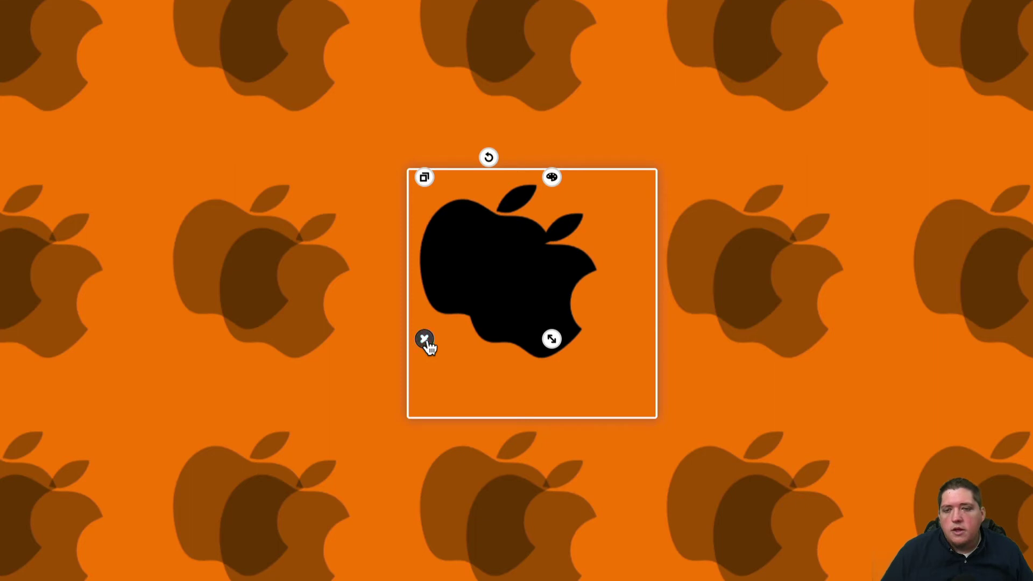
{"action": "left_click", "coordinate": [424, 339]}
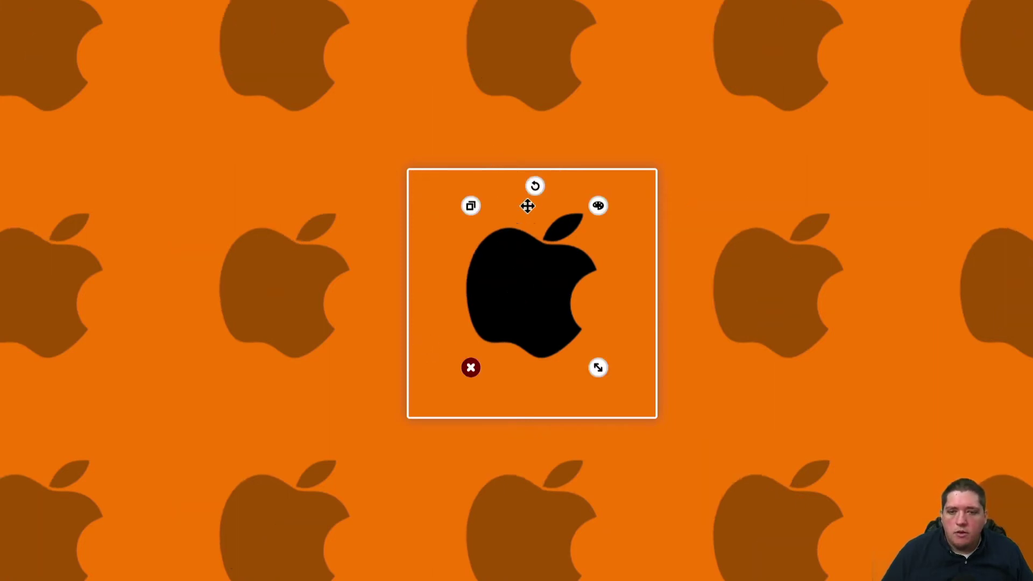
{"action": "left_click_drag", "start_coordinate": [535, 186], "coordinate": [522, 181]}
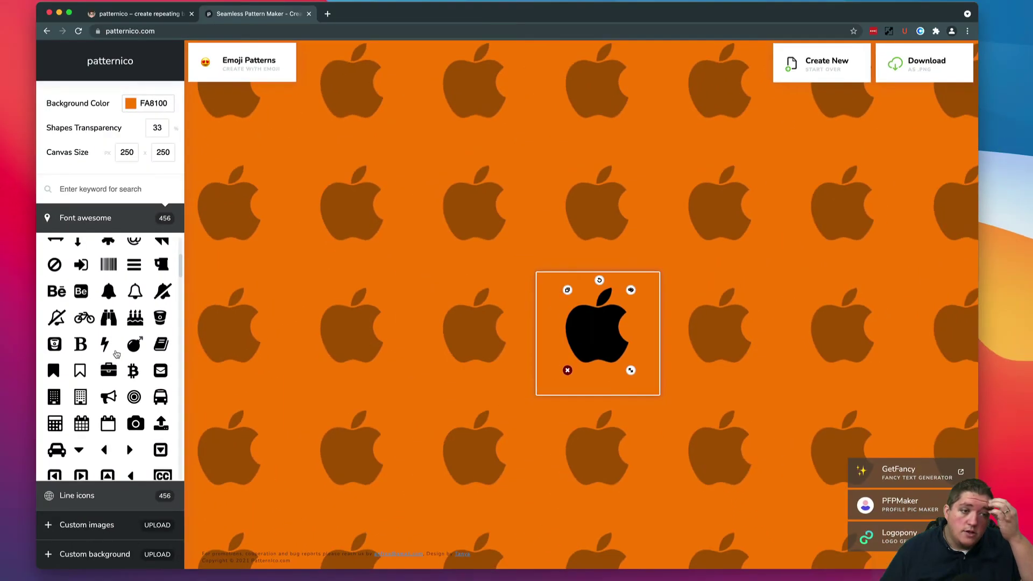
Add a small Font awesome bomb icon in the tile's lower-left corner, below the apple.
{"action": "scroll", "coordinate": [116, 354], "scroll_direction": "down", "scroll_amount": 1}
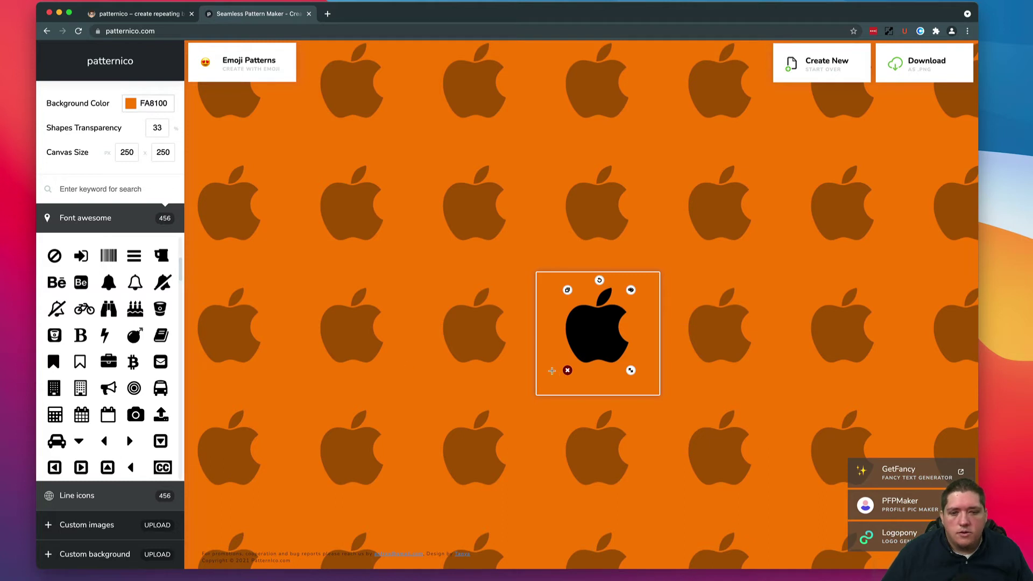
{"action": "left_click_drag", "start_coordinate": [546, 375], "coordinate": [553, 389]}
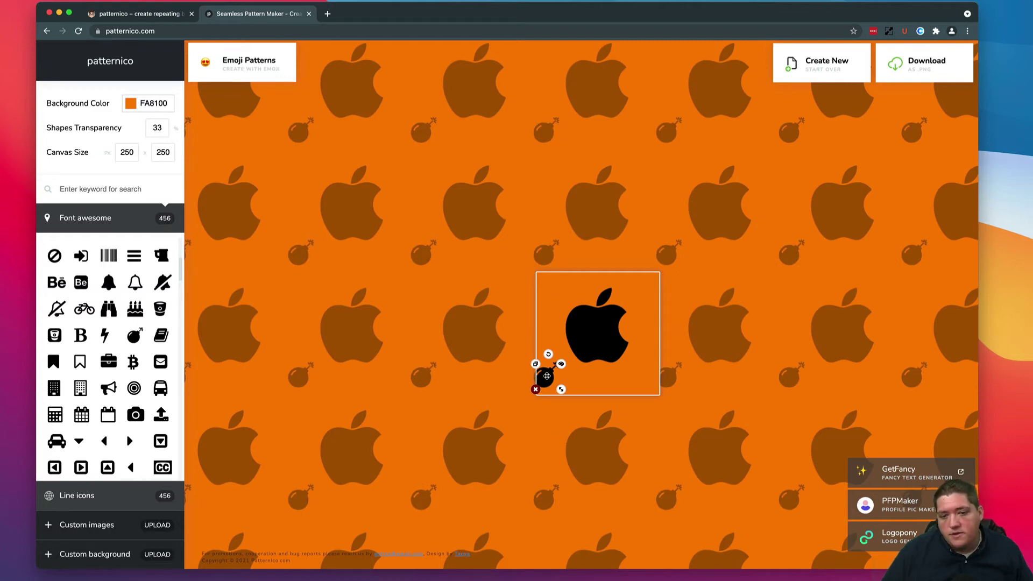
Nudge the bomb slightly down and left, and add a small lightning bolt icon in the tile's upper-left area.
{"action": "left_click_drag", "start_coordinate": [563, 380], "coordinate": [562, 390]}
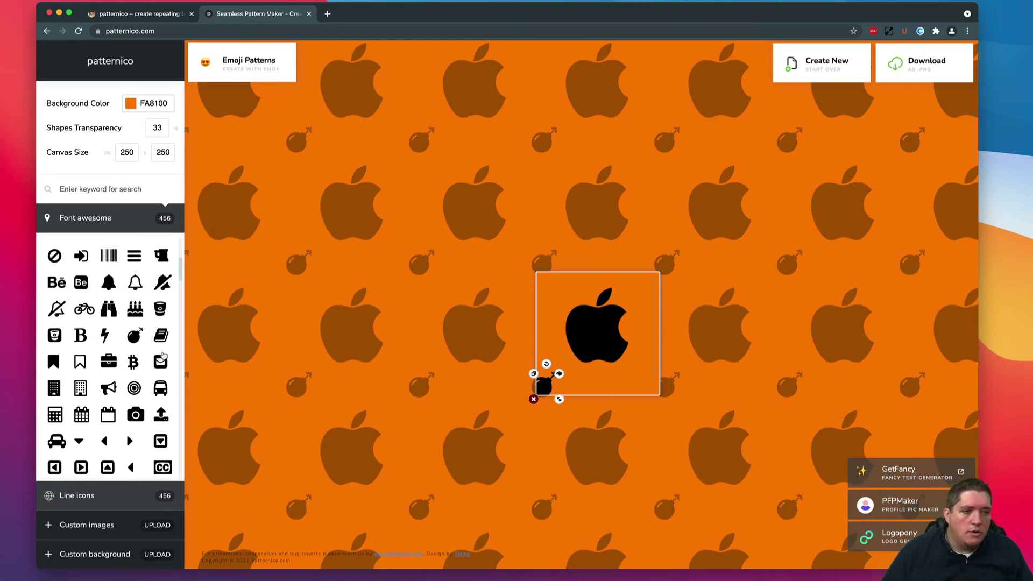
{"action": "left_click_drag", "start_coordinate": [547, 284], "coordinate": [548, 285]}
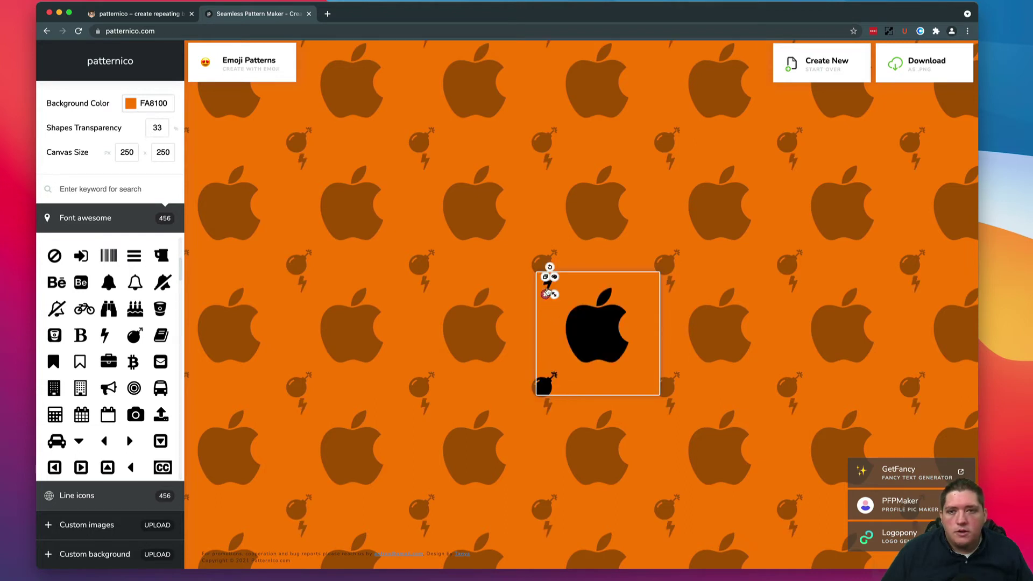
{"action": "left_click_drag", "start_coordinate": [548, 290], "coordinate": [555, 296]}
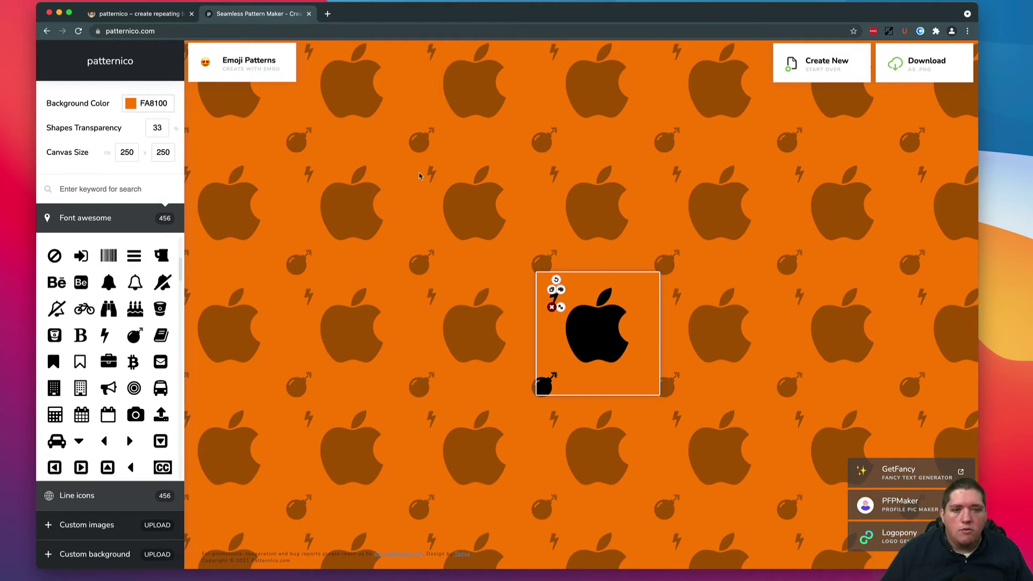
Place a Font awesome eye icon in the tile and position it just to the right of the apple.
{"action": "scroll", "coordinate": [137, 340], "scroll_direction": "down", "scroll_amount": 2}
{"action": "scroll", "coordinate": [137, 340], "scroll_direction": "down", "scroll_amount": 5}
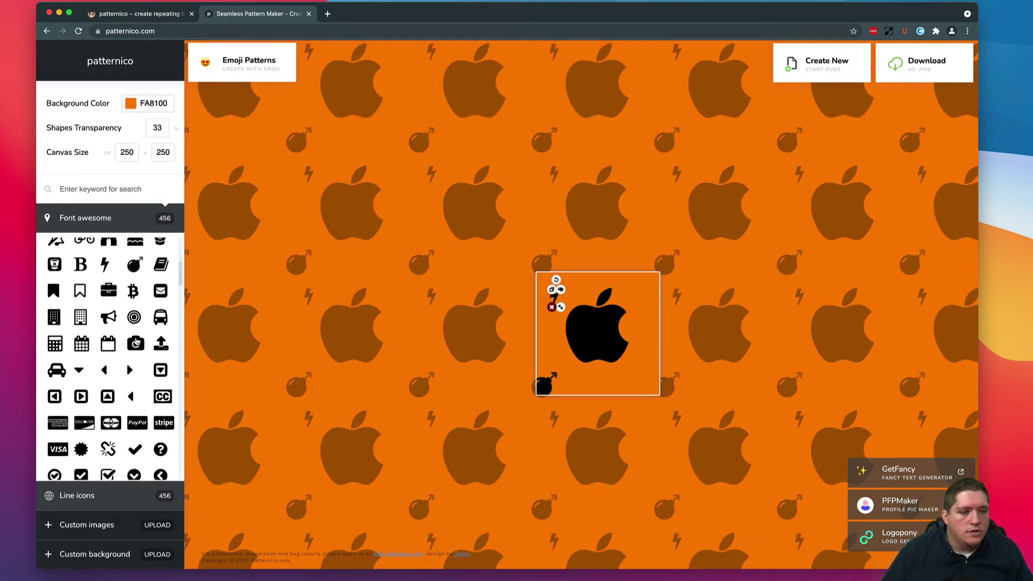
{"action": "scroll", "coordinate": [136, 341], "scroll_direction": "down", "scroll_amount": 1}
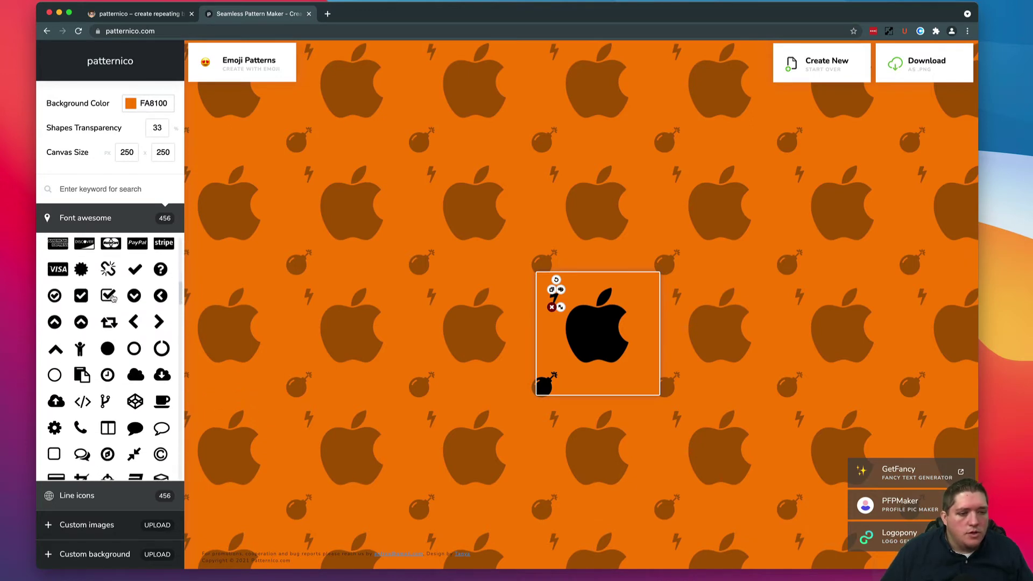
{"action": "scroll", "coordinate": [113, 299], "scroll_direction": "down", "scroll_amount": 2}
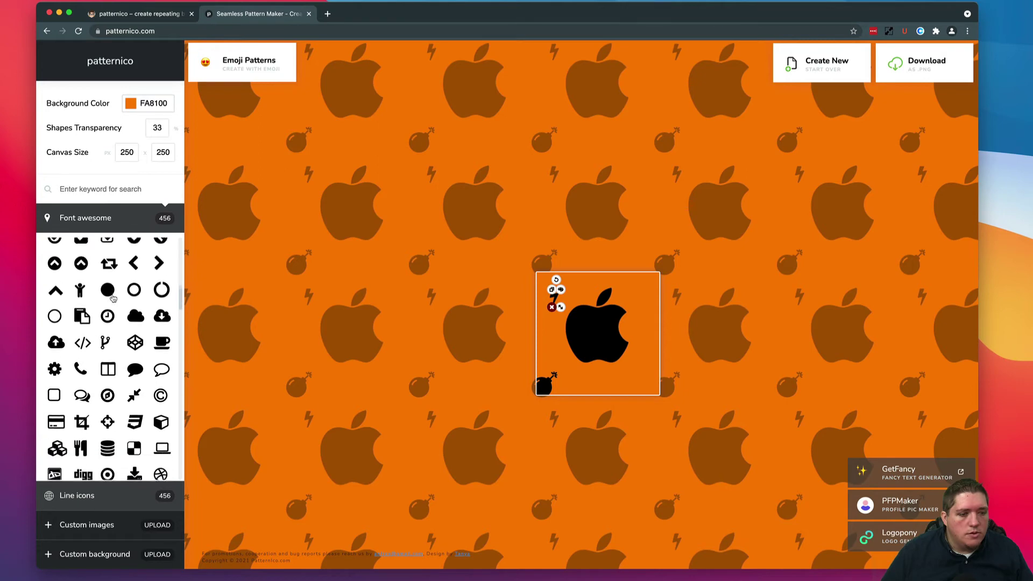
{"action": "scroll", "coordinate": [113, 299], "scroll_direction": "down", "scroll_amount": 7}
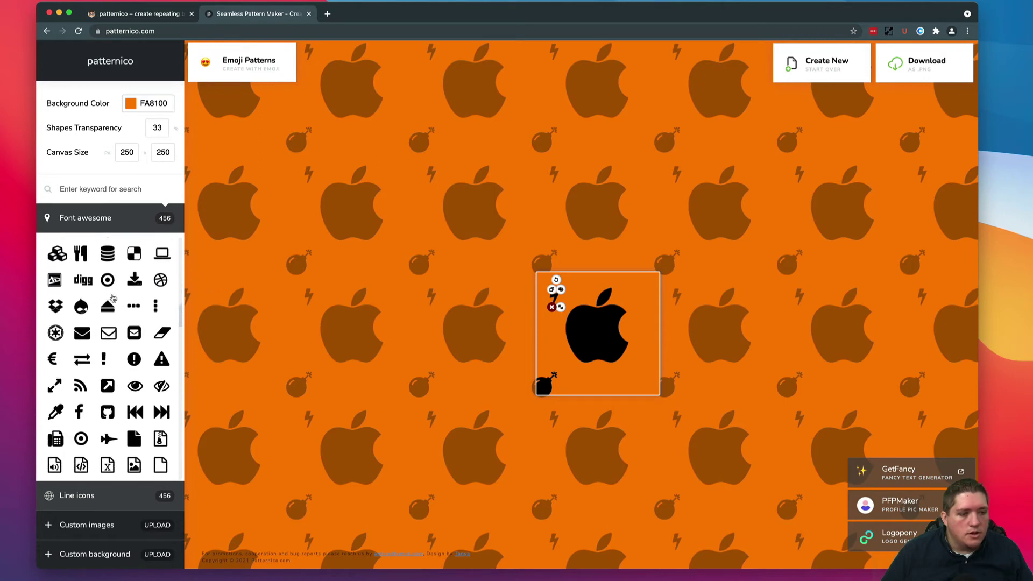
{"action": "scroll", "coordinate": [113, 299], "scroll_direction": "down", "scroll_amount": 1}
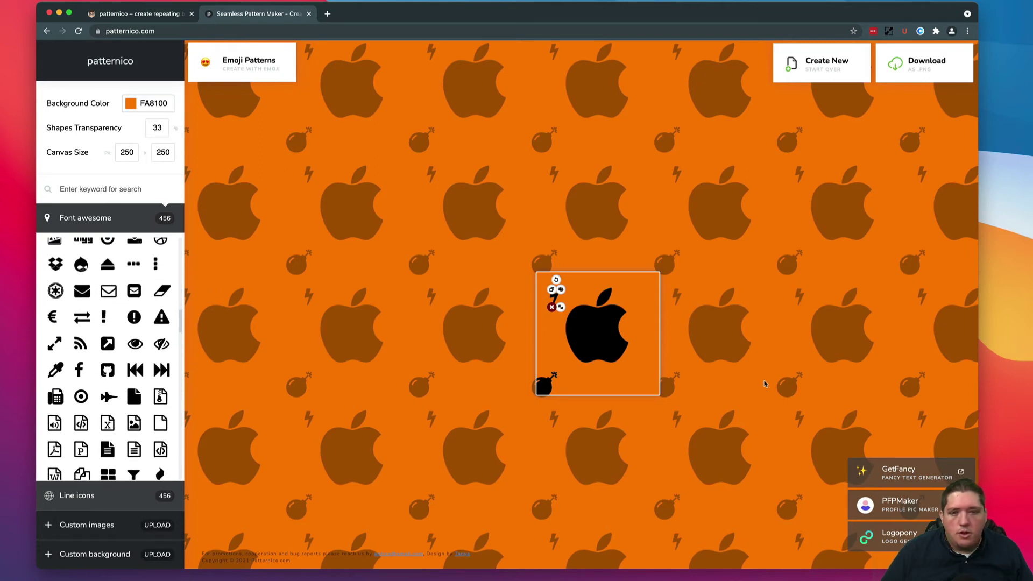
{"action": "left_click", "coordinate": [638, 285]}
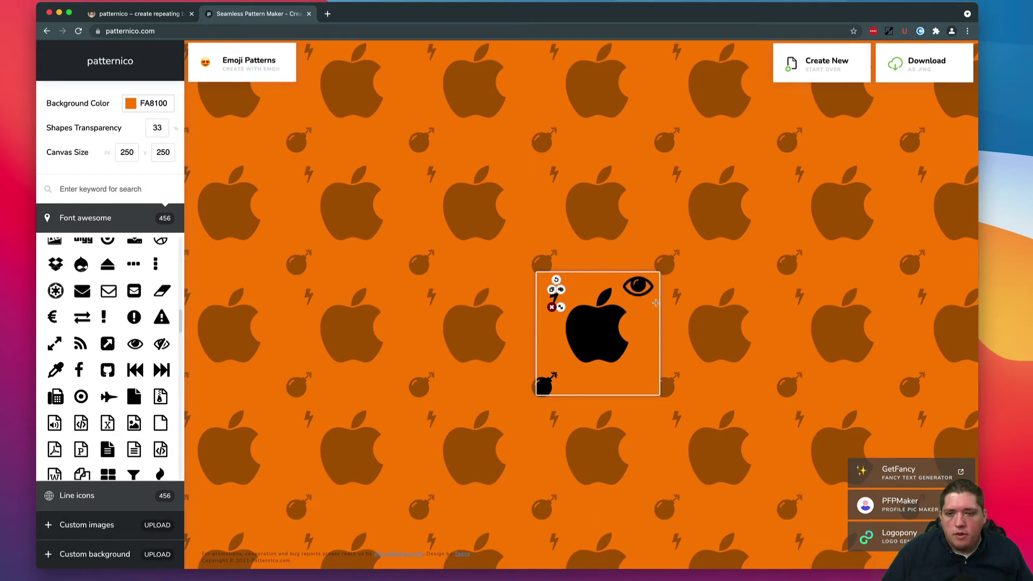
{"action": "left_click_drag", "start_coordinate": [648, 296], "coordinate": [651, 345]}
{"action": "left_click_drag", "start_coordinate": [664, 394], "coordinate": [645, 329]}
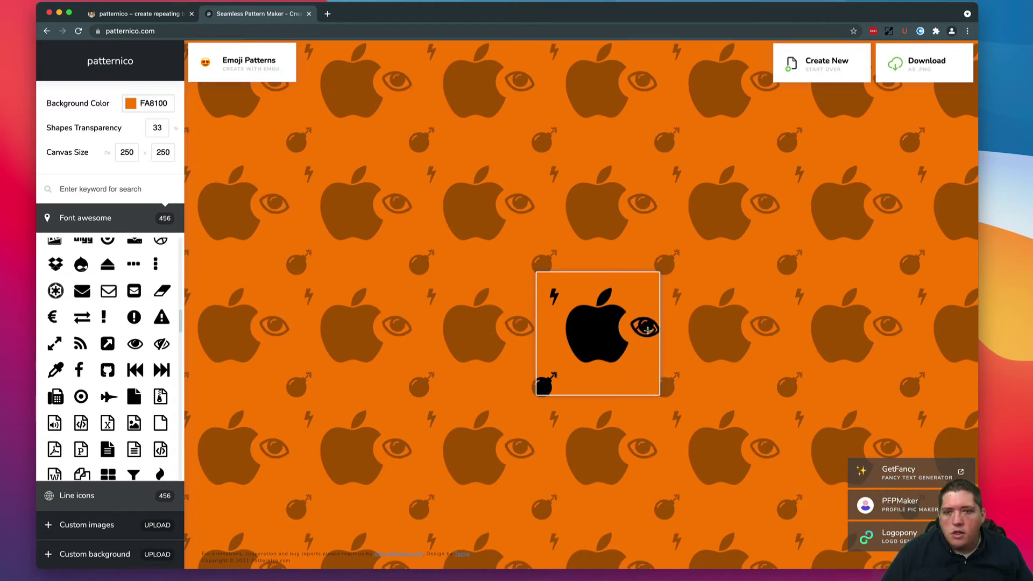
Delete the stray small eye copies, keeping only the large eye beside the apple.
{"action": "key", "text": "super+v"}
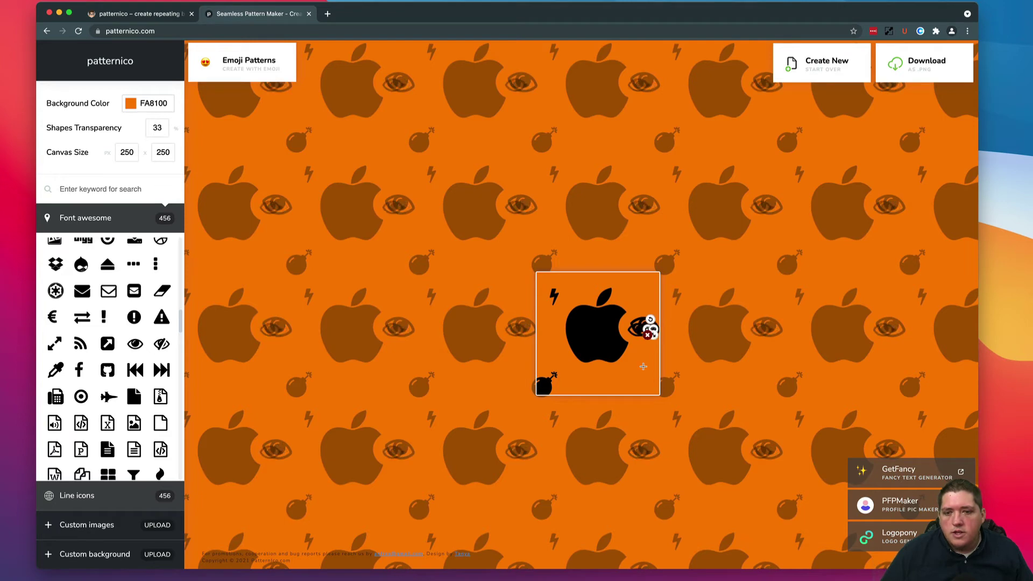
{"action": "left_click", "coordinate": [642, 333]}
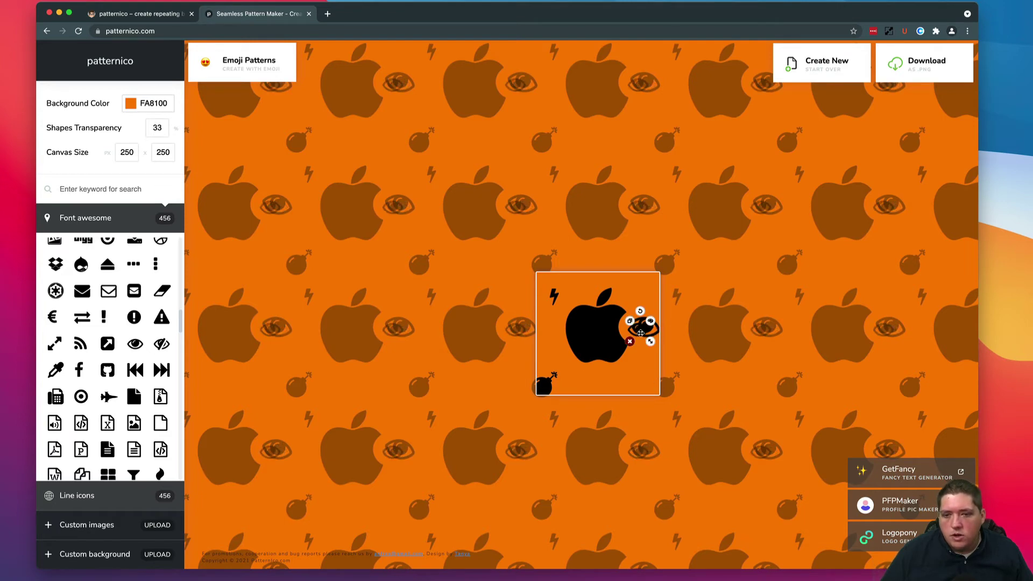
{"action": "left_click", "coordinate": [630, 343]}
{"action": "left_click_drag", "start_coordinate": [644, 328], "coordinate": [649, 387]}
{"action": "left_click", "coordinate": [627, 313]}
{"action": "left_click", "coordinate": [628, 345]}
{"action": "left_click", "coordinate": [627, 314]}
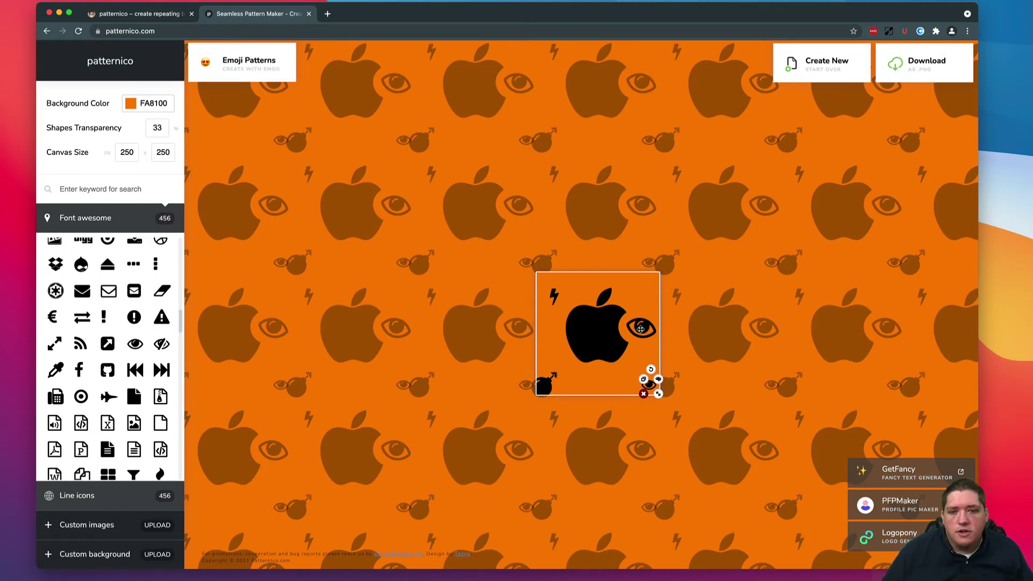
{"action": "left_click", "coordinate": [643, 394]}
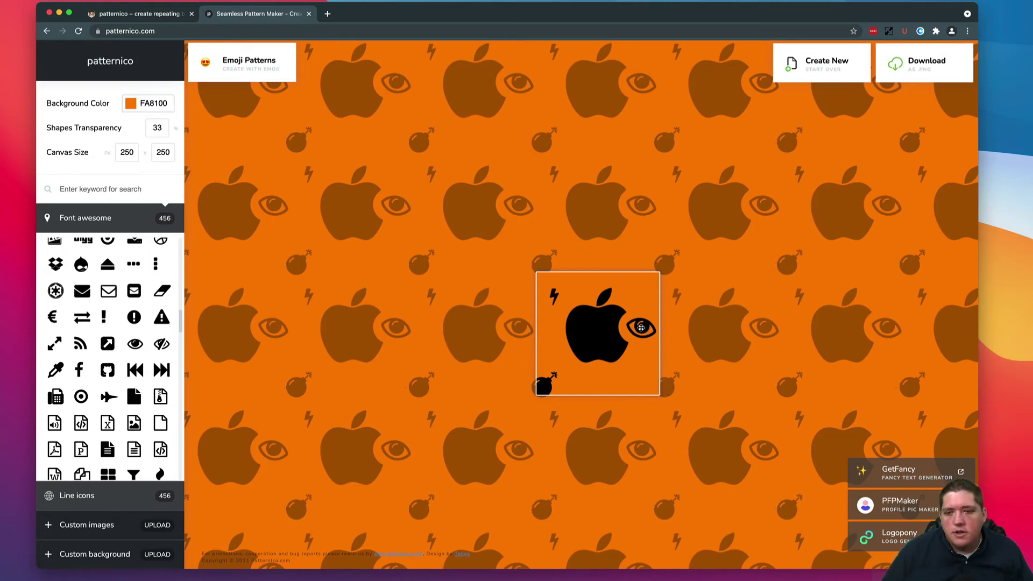
Move the eye icon to the apple's lower right and shrink it, removing the stray small copy.
{"action": "mouse_move", "coordinate": [640, 327]}
{"action": "left_mouse_down"}
{"action": "mouse_move", "coordinate": [645, 356]}
{"action": "mouse_move", "coordinate": [642, 326]}
{"action": "mouse_move", "coordinate": [651, 327]}
{"action": "left_mouse_up"}
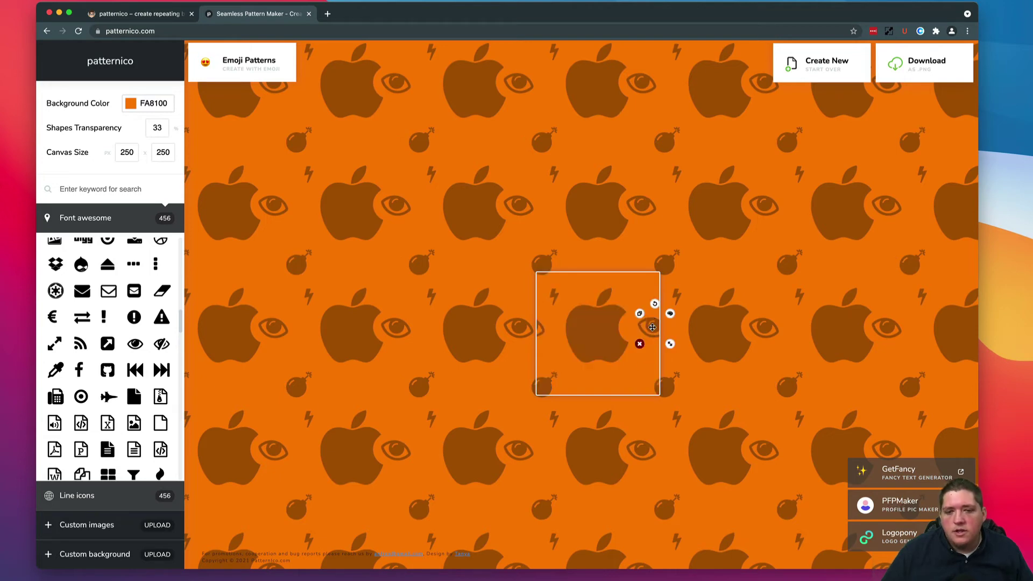
{"action": "left_click", "coordinate": [638, 376]}
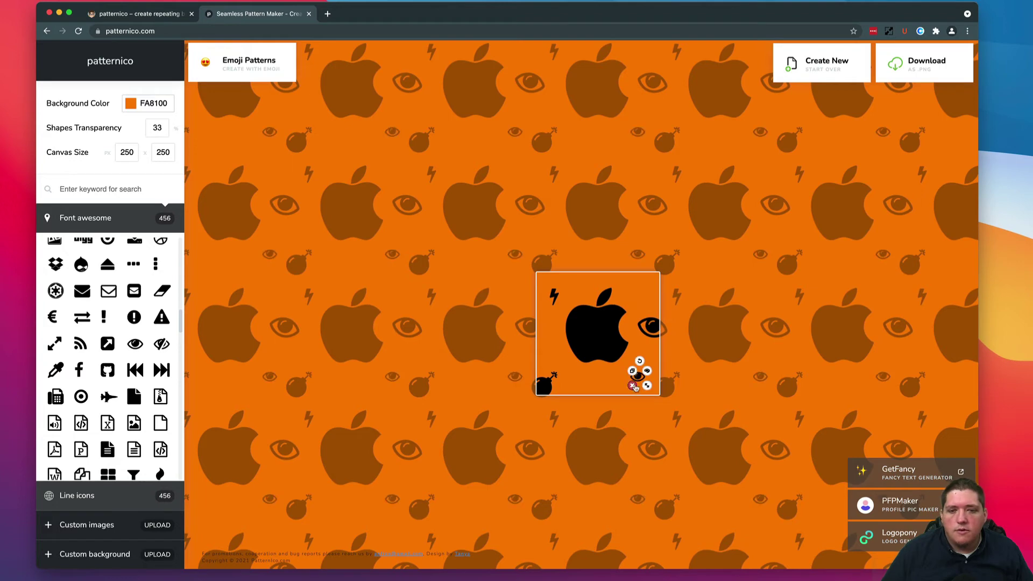
{"action": "left_click", "coordinate": [633, 386]}
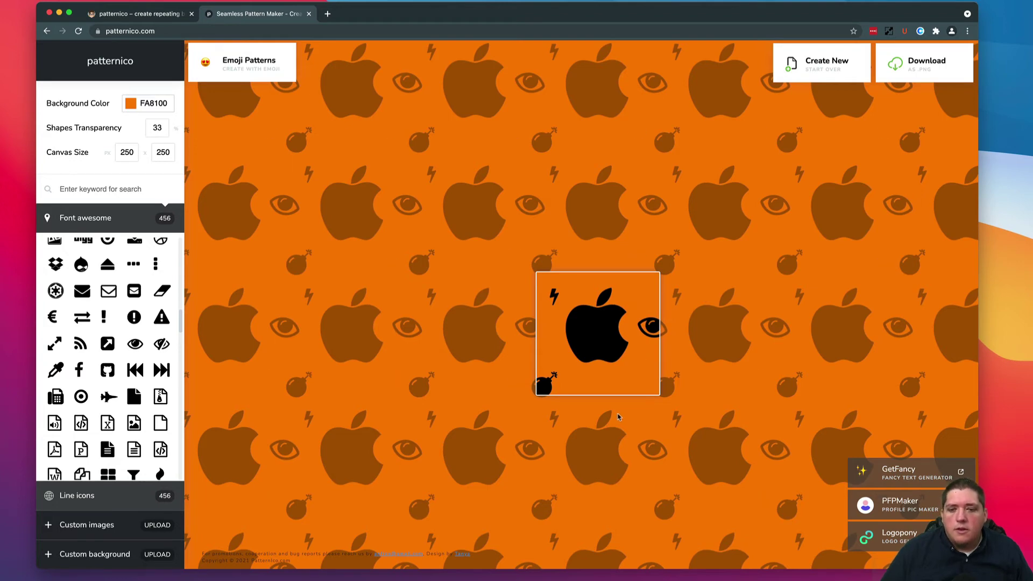
{"action": "left_click_drag", "start_coordinate": [646, 339], "coordinate": [630, 366]}
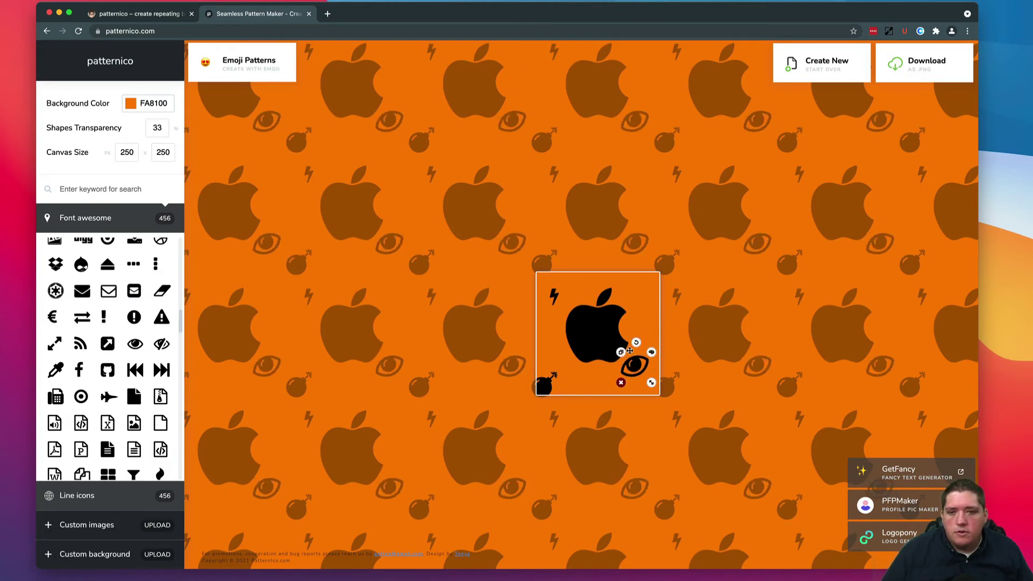
{"action": "left_click_drag", "start_coordinate": [653, 384], "coordinate": [646, 377]}
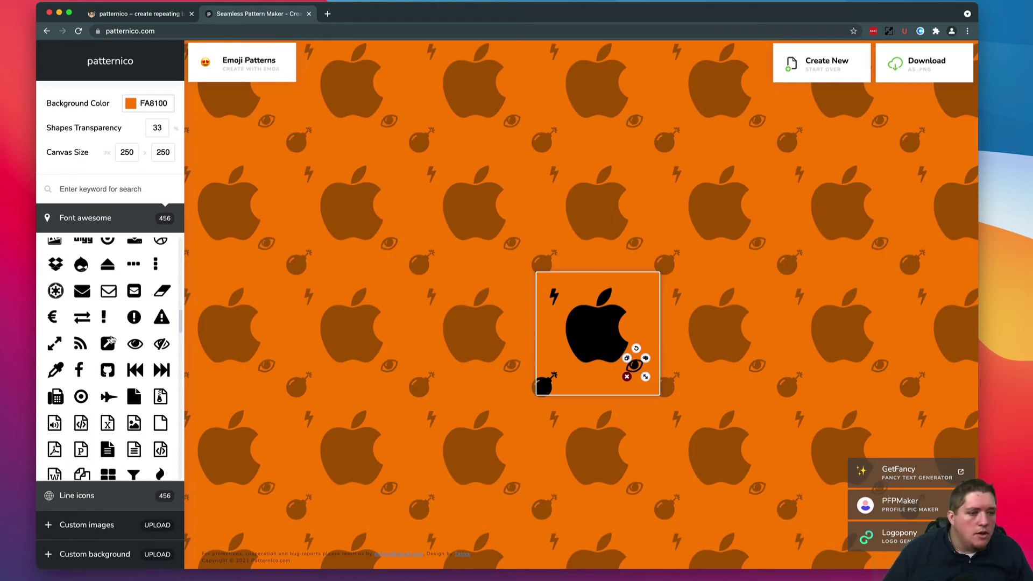
Add a slightly tilted fire extinguisher icon to the apple's upper right, leaving no stray small copy.
{"action": "scroll", "coordinate": [113, 343], "scroll_direction": "down", "scroll_amount": 5}
{"action": "scroll", "coordinate": [114, 344], "scroll_direction": "down", "scroll_amount": 3}
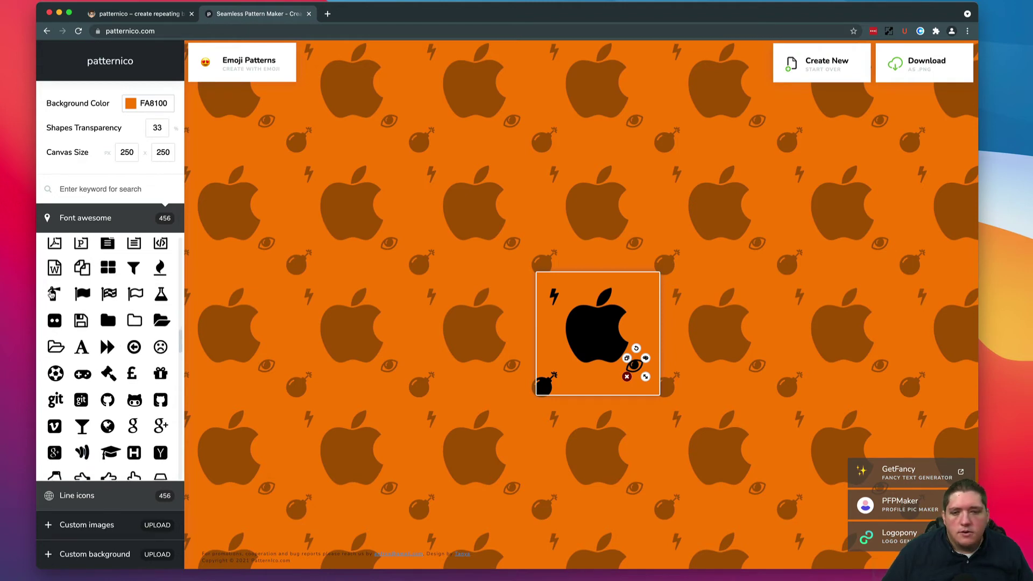
{"action": "left_click_drag", "start_coordinate": [630, 295], "coordinate": [655, 312]}
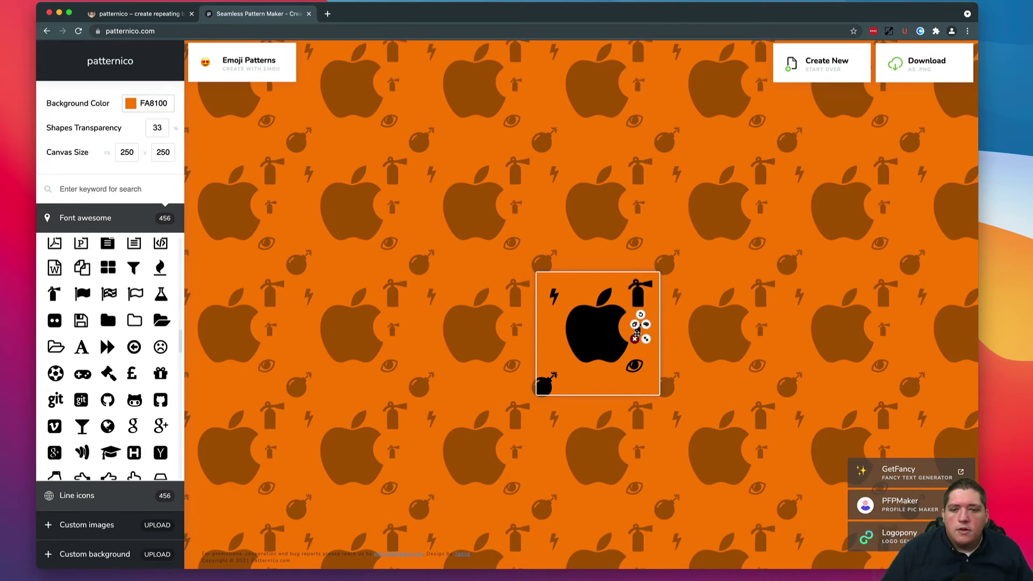
{"action": "left_click", "coordinate": [634, 352]}
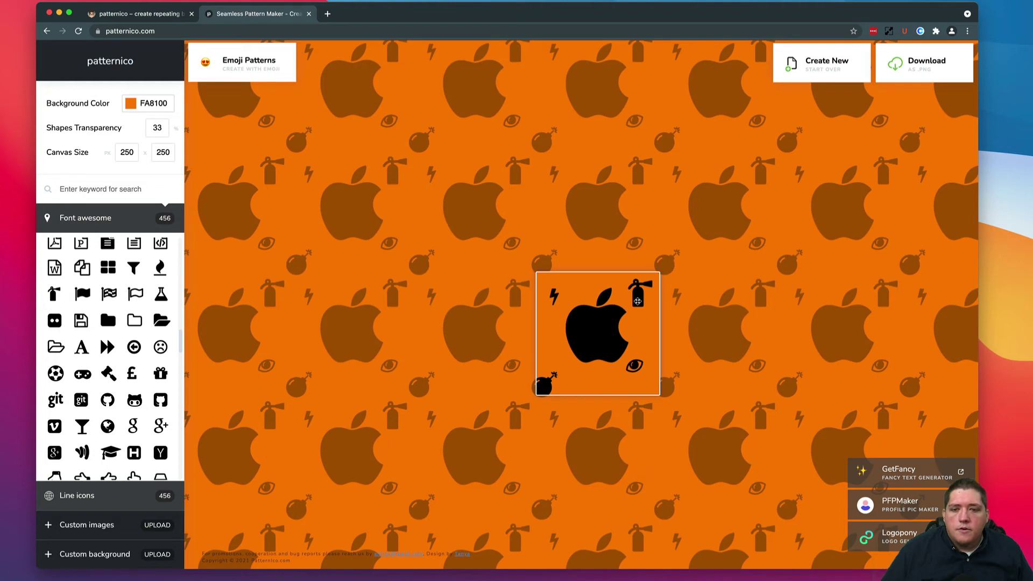
{"action": "left_click", "coordinate": [639, 296]}
{"action": "left_click_drag", "start_coordinate": [645, 316], "coordinate": [651, 321]}
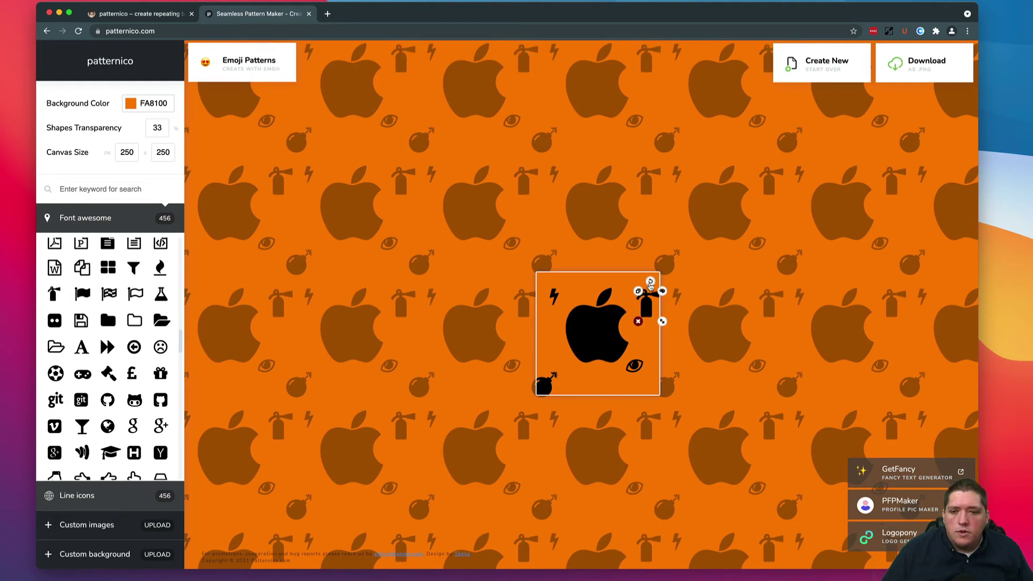
{"action": "left_click_drag", "start_coordinate": [650, 281], "coordinate": [646, 283]}
{"action": "left_click_drag", "start_coordinate": [662, 321], "coordinate": [660, 318]}
Shrink the apple slightly and place a small straight-mouthed face icon centered below it.
{"action": "left_click", "coordinate": [620, 344]}
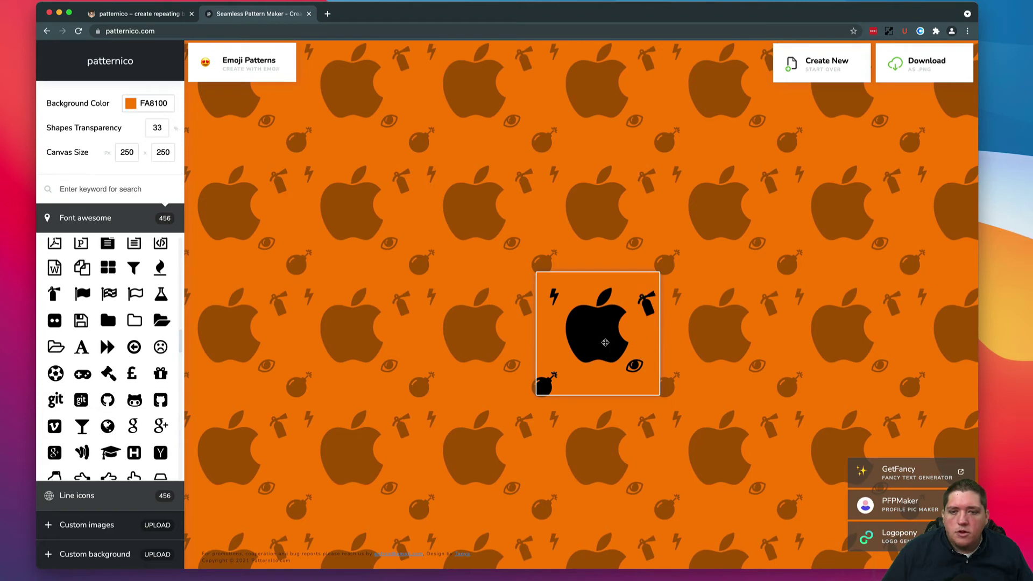
{"action": "left_click_drag", "start_coordinate": [634, 371], "coordinate": [628, 366]}
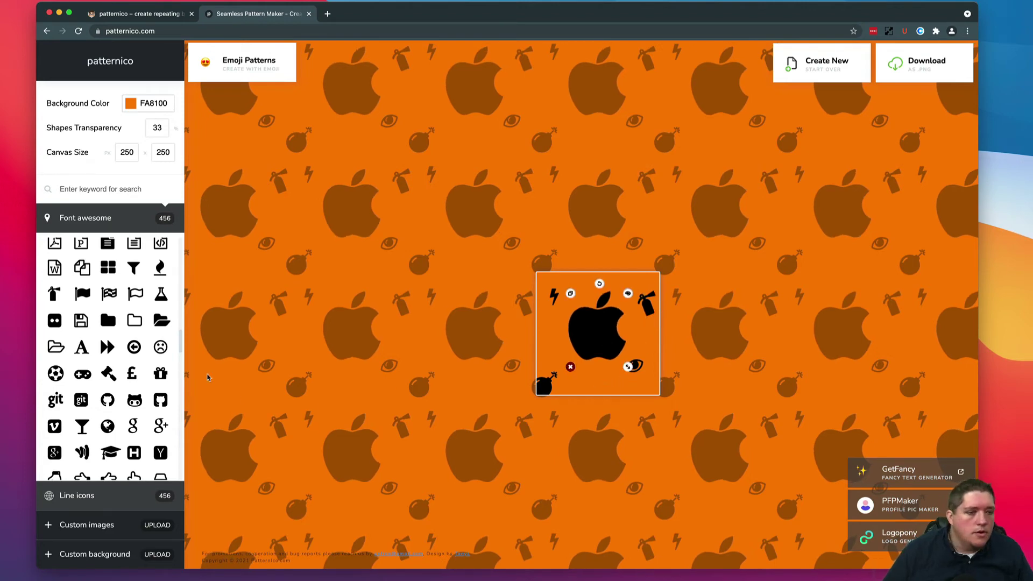
{"action": "scroll", "coordinate": [70, 352], "scroll_direction": "down", "scroll_amount": 3}
{"action": "scroll", "coordinate": [70, 351], "scroll_direction": "down", "scroll_amount": 10}
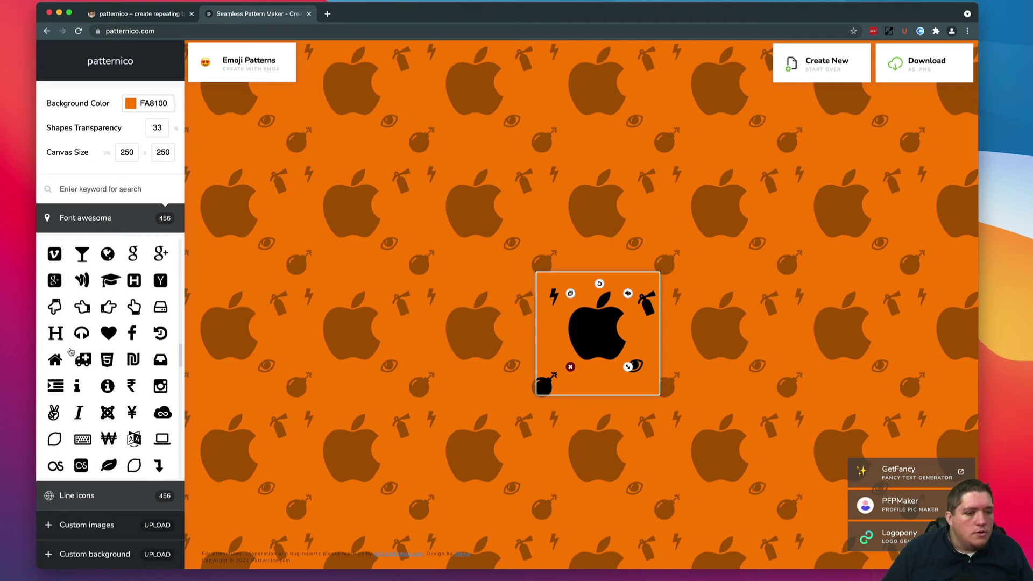
{"action": "scroll", "coordinate": [70, 353], "scroll_direction": "down", "scroll_amount": 4}
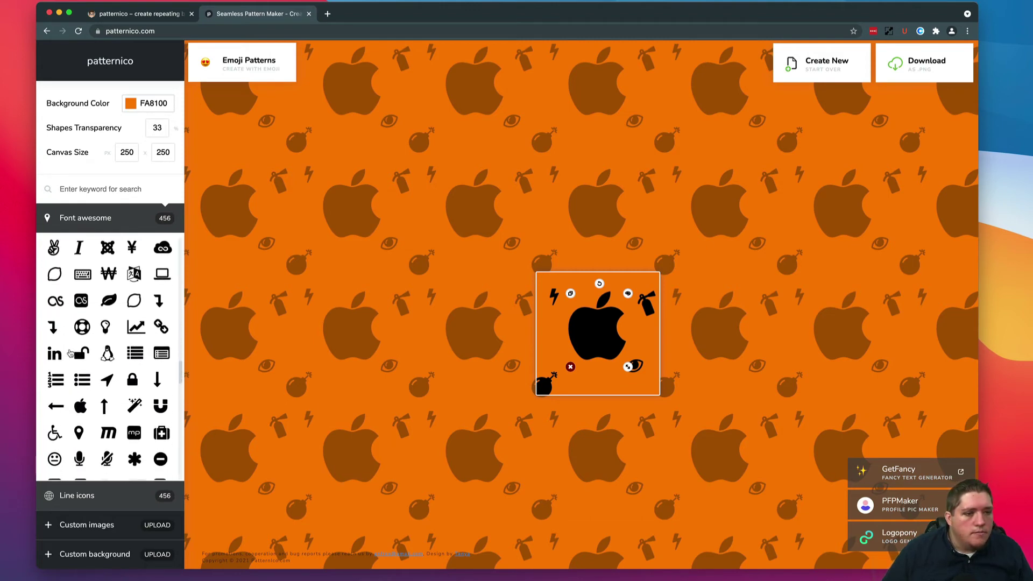
{"action": "scroll", "coordinate": [70, 353], "scroll_direction": "down", "scroll_amount": 3}
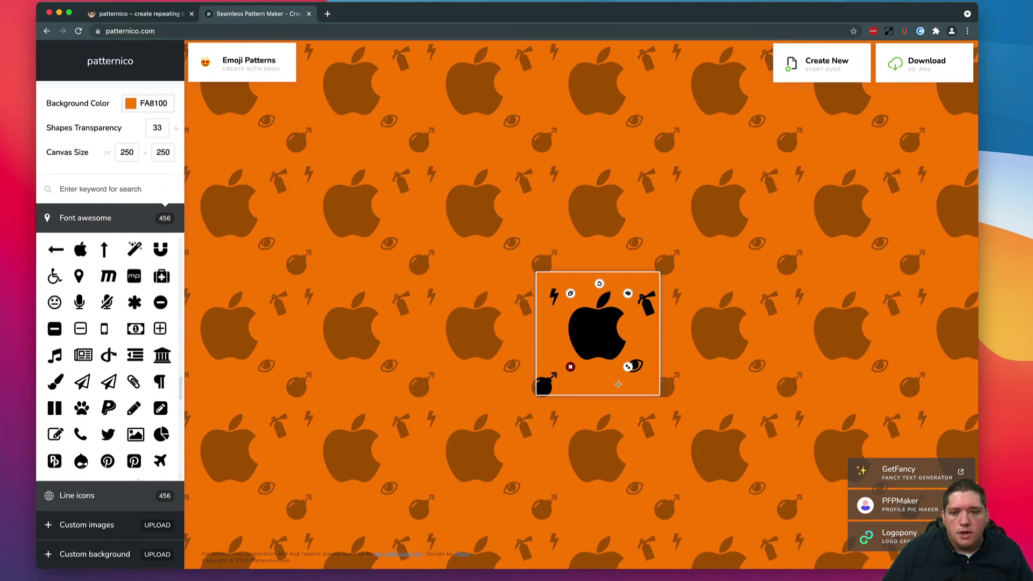
{"action": "mouse_move", "coordinate": [595, 374]}
{"action": "left_mouse_down"}
{"action": "mouse_move", "coordinate": [604, 365]}
{"action": "mouse_move", "coordinate": [604, 383]}
{"action": "left_mouse_up"}
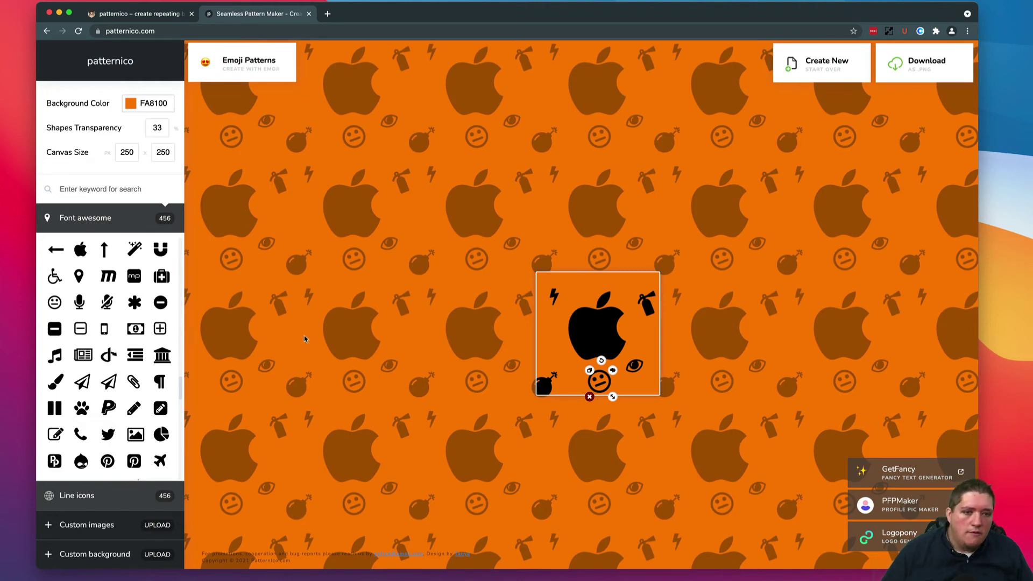
Shift the lightning bolt slightly toward the apple, and lower the fire extinguisher a little with more tilt.
{"action": "left_click_drag", "start_coordinate": [553, 298], "coordinate": [561, 296]}
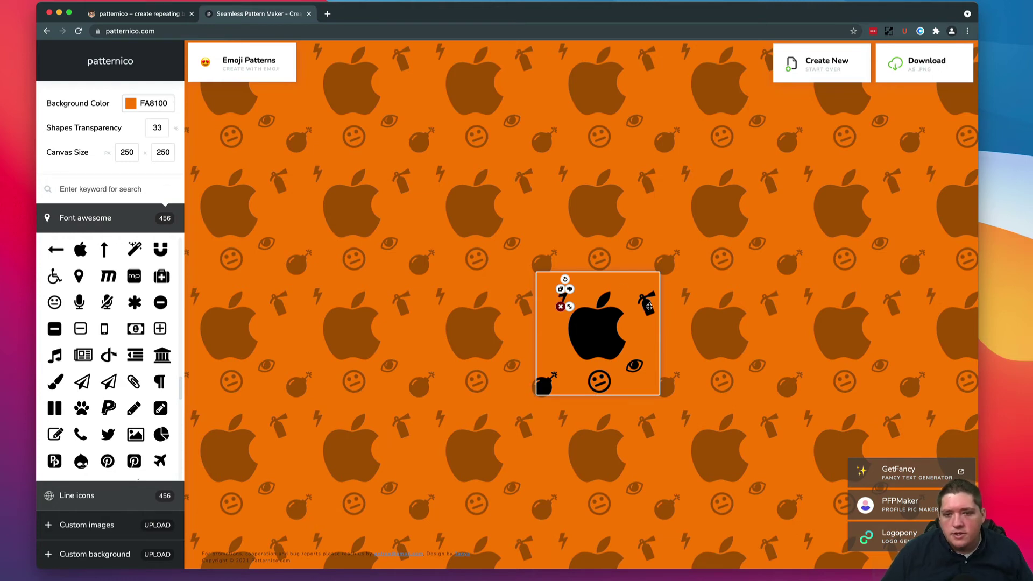
{"action": "left_click_drag", "start_coordinate": [649, 308], "coordinate": [649, 319]}
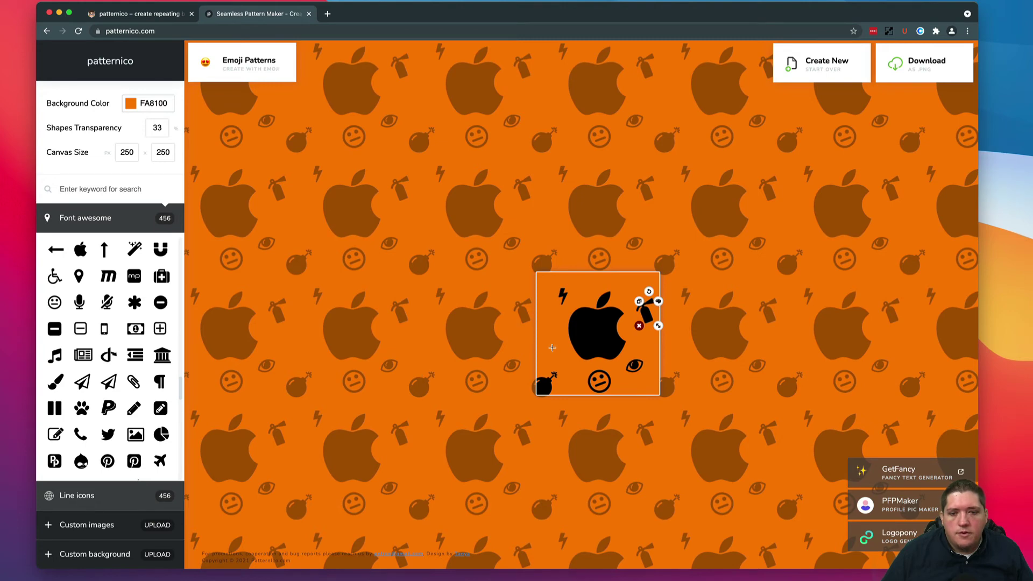
Place a small Rebel Alliance icon at the tile's left edge, between the lightning bolt and the bomb.
{"action": "scroll", "coordinate": [122, 392], "scroll_direction": "down", "scroll_amount": 5}
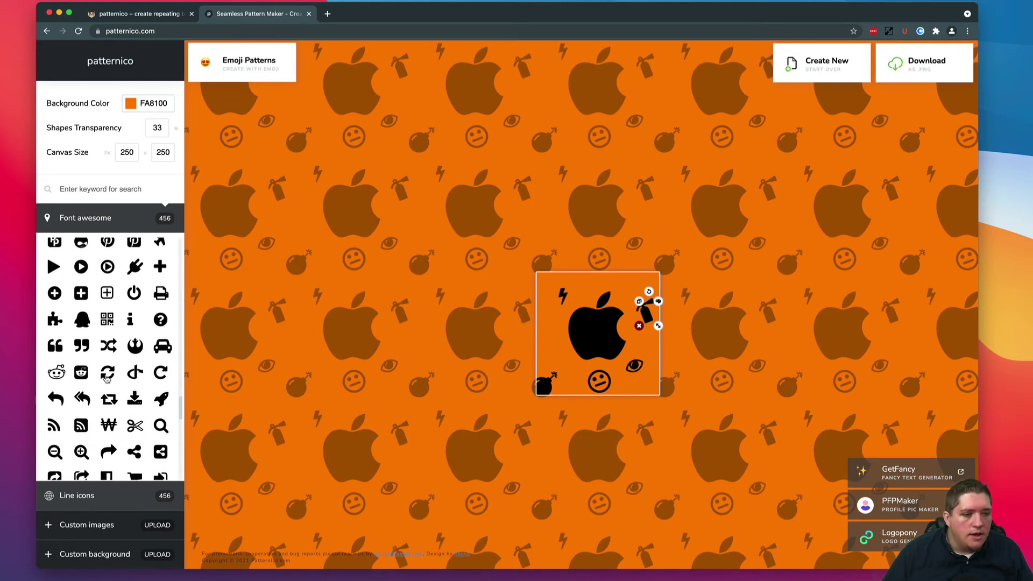
{"action": "scroll", "coordinate": [121, 355], "scroll_direction": "down", "scroll_amount": 3}
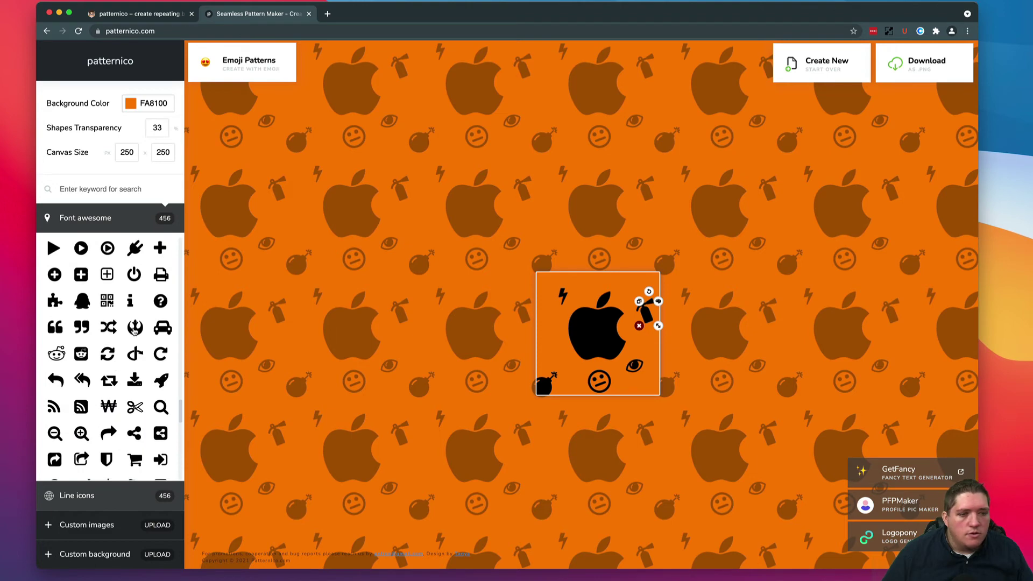
{"action": "left_click_drag", "start_coordinate": [134, 331], "coordinate": [547, 345]}
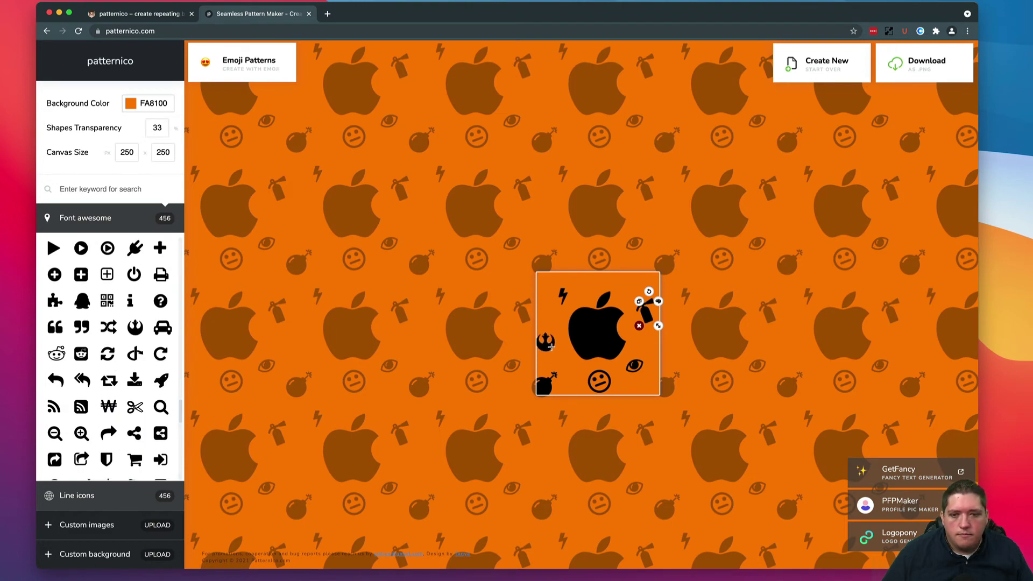
{"action": "left_click", "coordinate": [546, 342]}
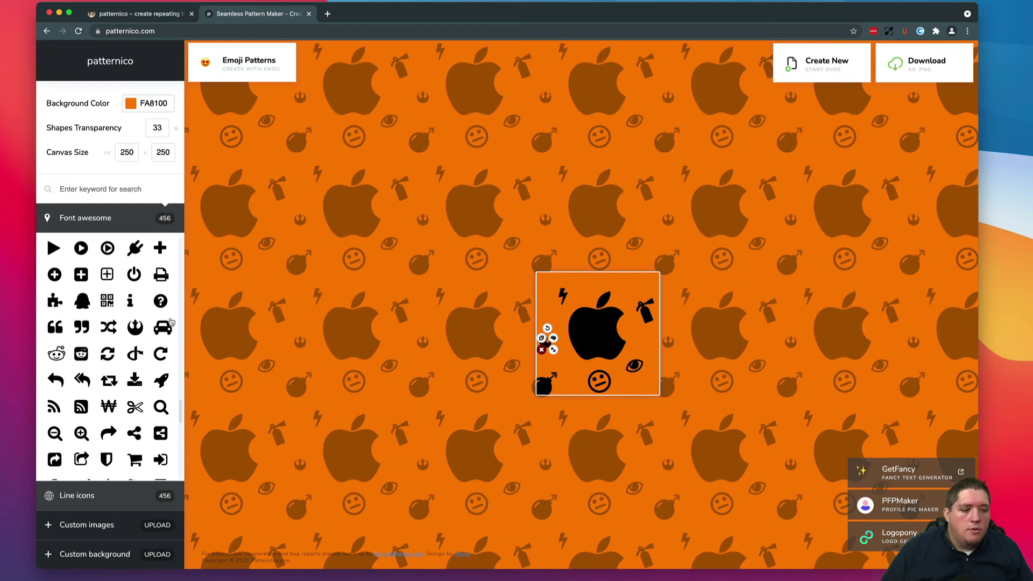
Expand the Line icons set, and download the pattern as a 1980px background, previewing the downloaded image.
{"action": "left_click", "coordinate": [103, 494]}
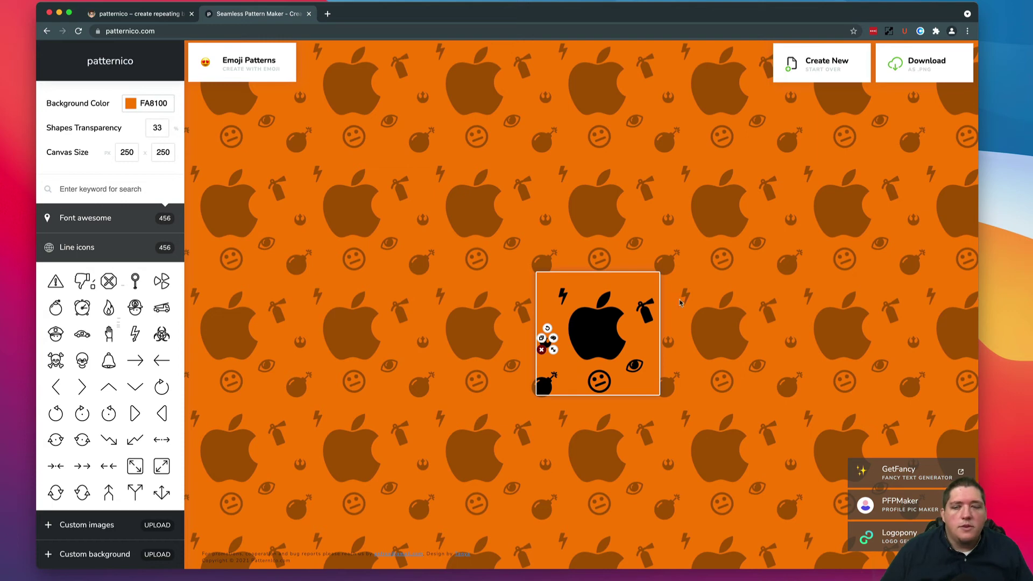
{"action": "left_click", "coordinate": [925, 62]}
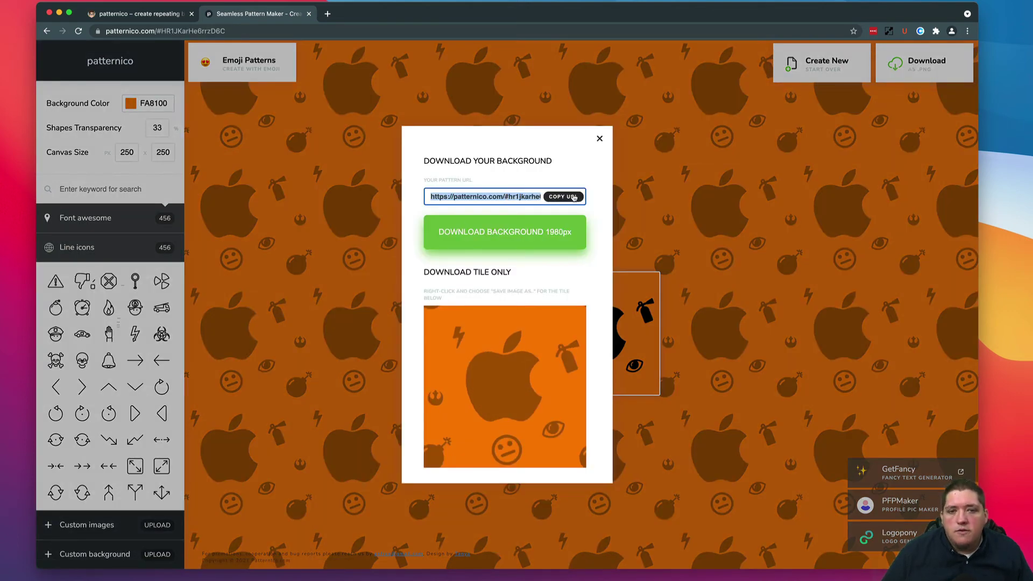
{"action": "left_click", "coordinate": [530, 233]}
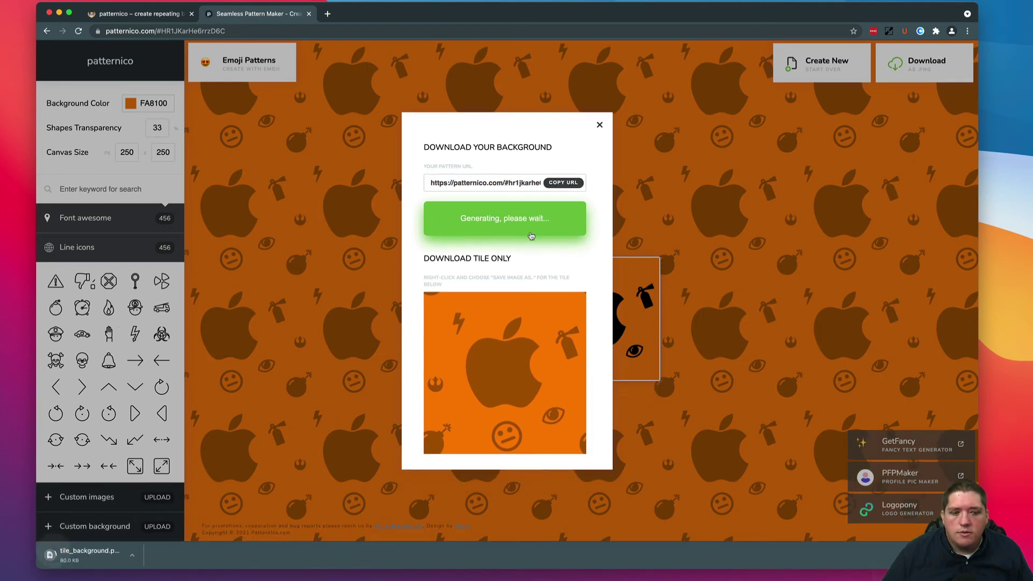
{"action": "left_click", "coordinate": [119, 561]}
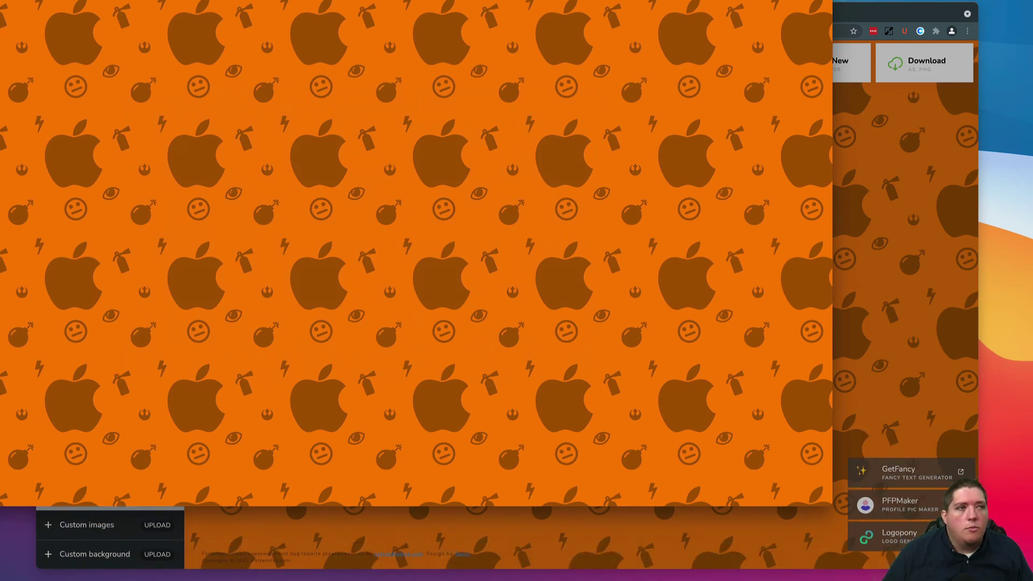
{"action": "key", "text": "super+w"}
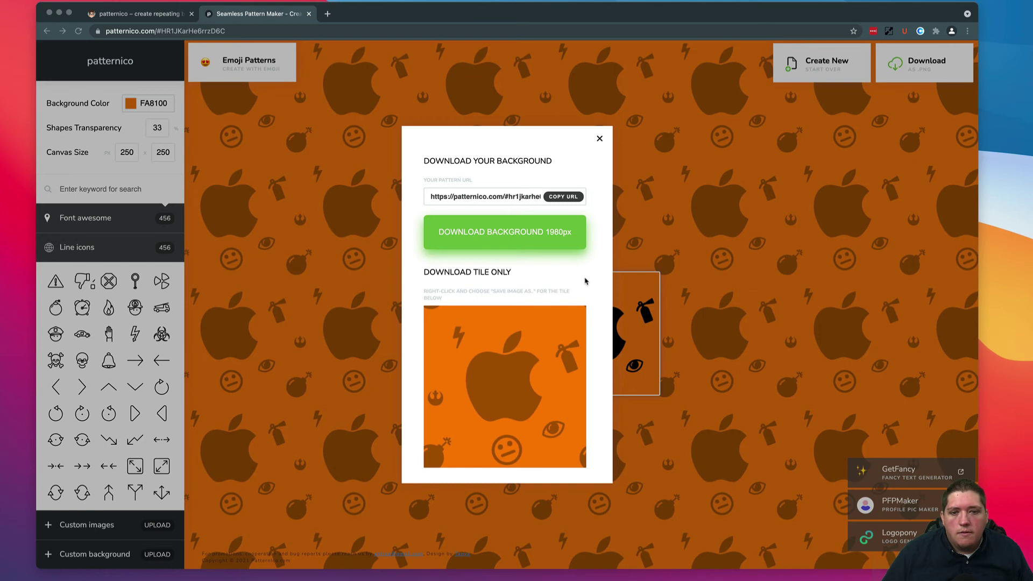
Save the single pattern tile image to the Downloads folder as "halloween background".
{"action": "right_click", "coordinate": [483, 370]}
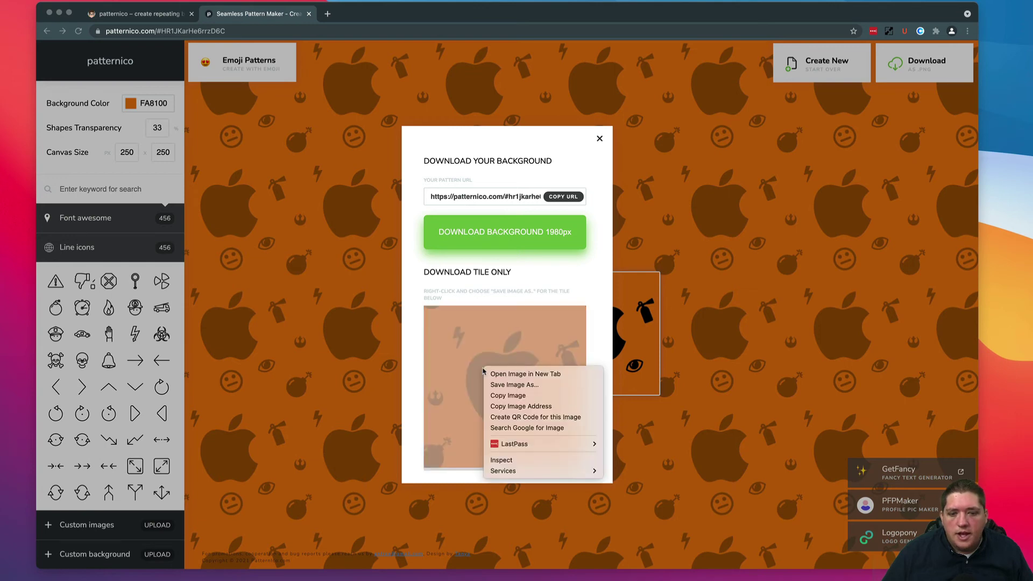
{"action": "left_click", "coordinate": [508, 385]}
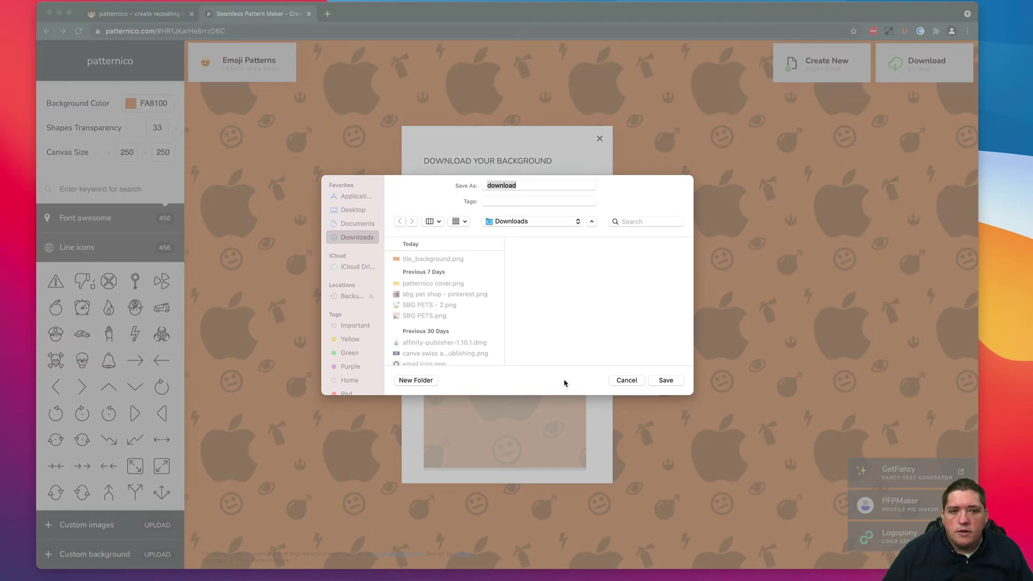
{"action": "left_click", "coordinate": [512, 202]}
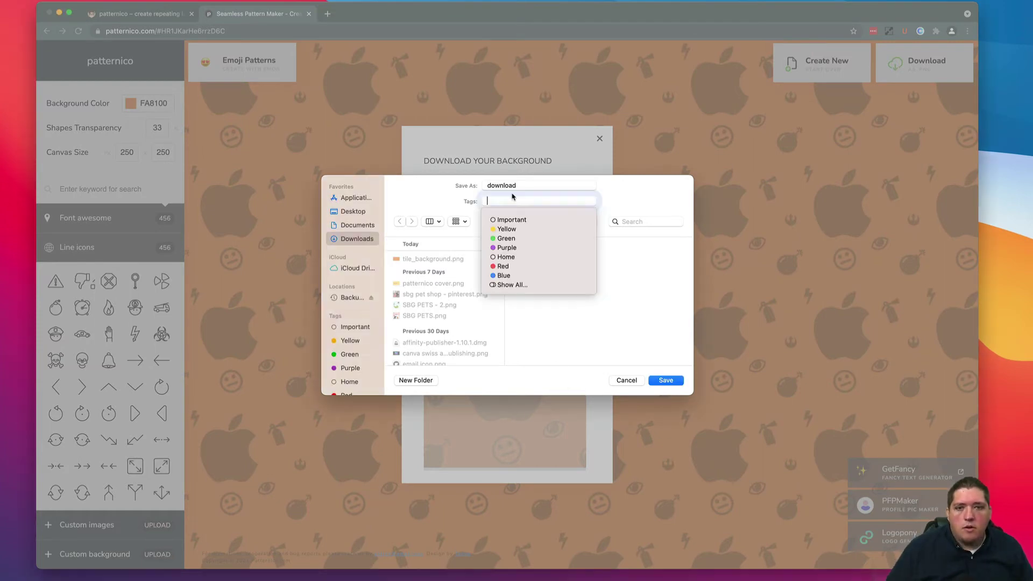
{"action": "left_click", "coordinate": [508, 185]}
{"action": "double_click", "coordinate": [507, 186]}
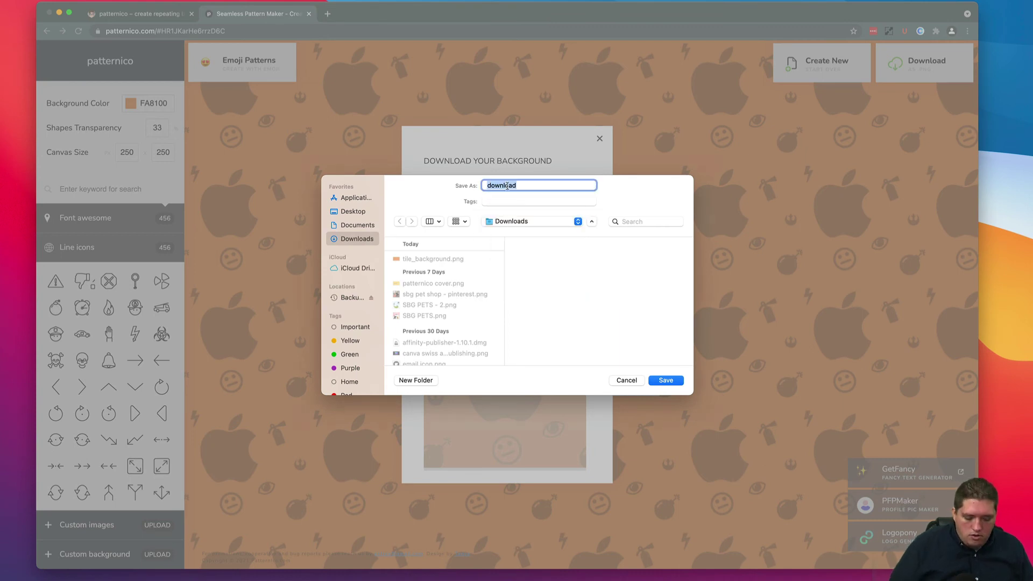
{"action": "type", "text": "halloween backgr"}
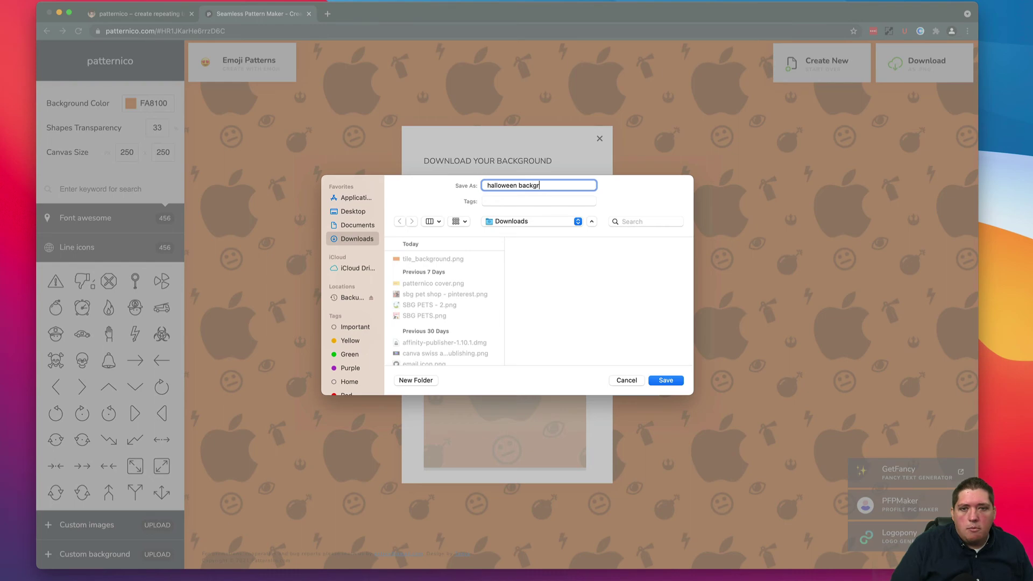
{"action": "type", "text": "ound"}
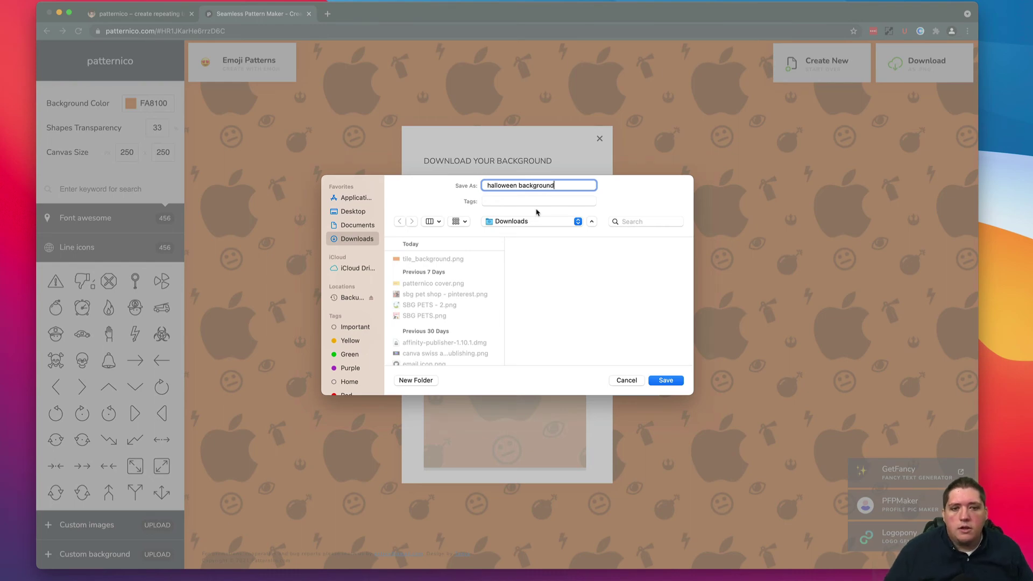
{"action": "left_click", "coordinate": [666, 381]}
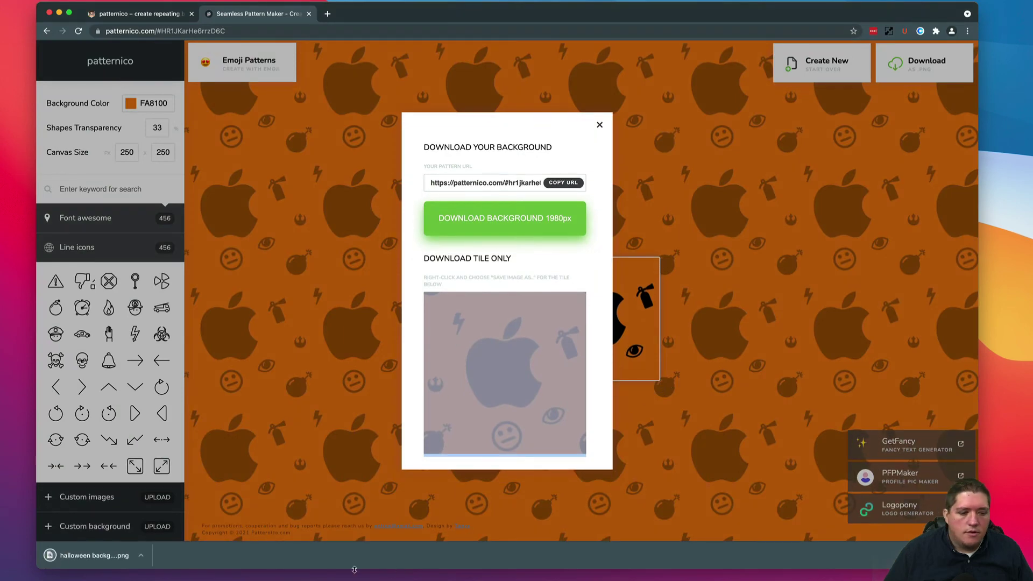
Compare the saved tile with a fresh 1980px background download, and close both previews and the download dialog.
{"action": "left_click", "coordinate": [99, 558]}
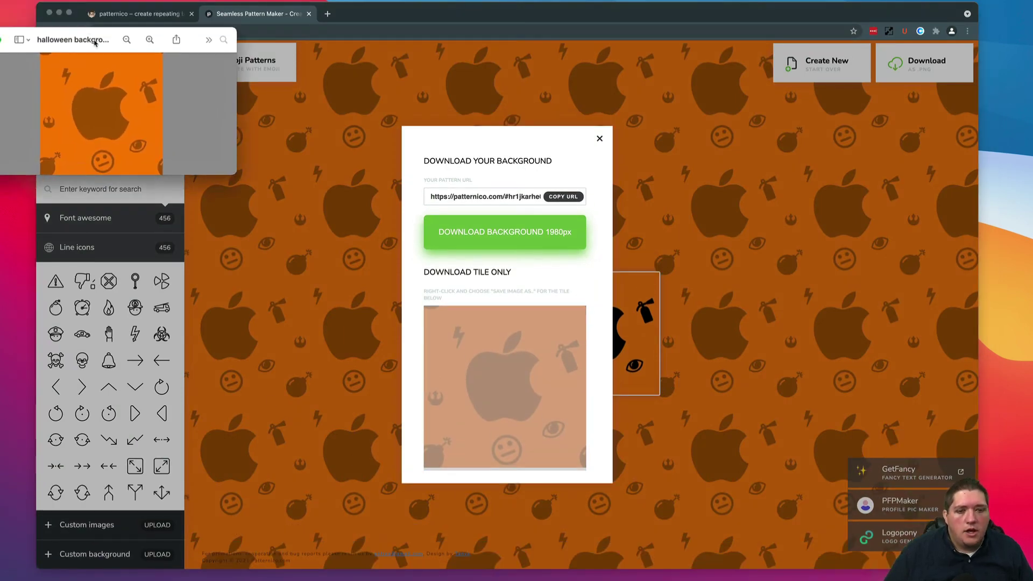
{"action": "left_click", "coordinate": [496, 234]}
{"action": "left_click", "coordinate": [493, 234]}
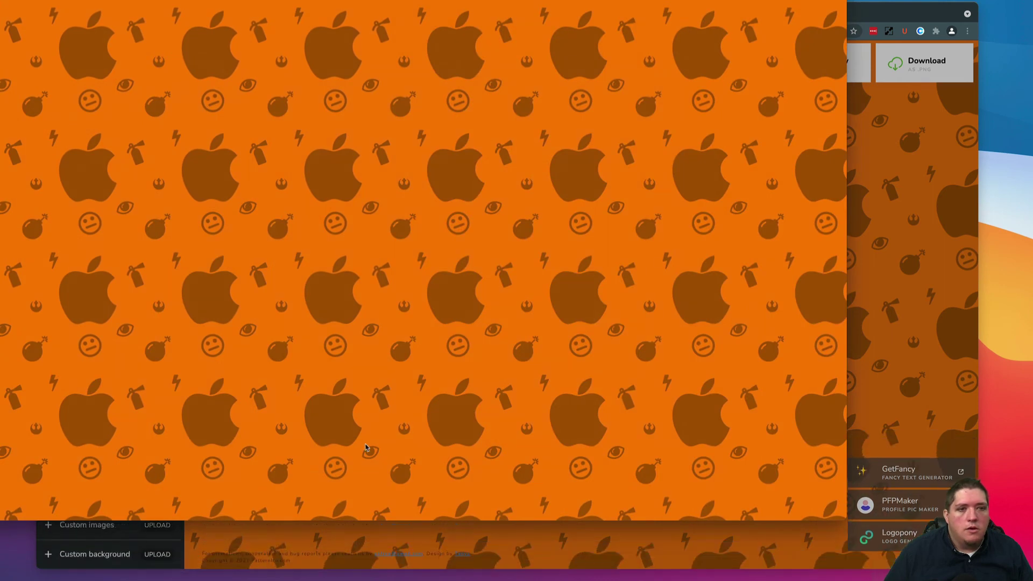
{"action": "double_click", "coordinate": [493, 10]}
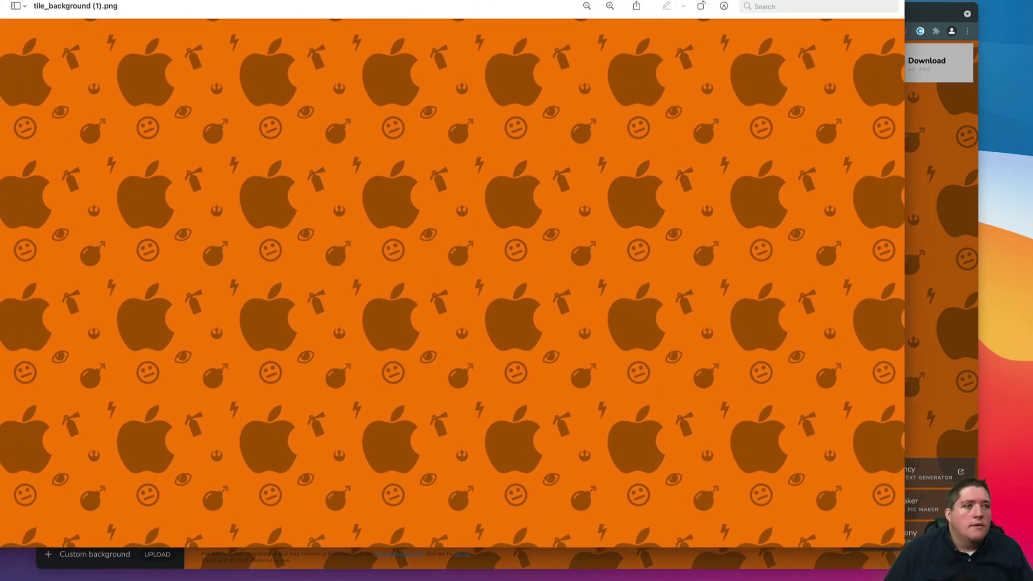
{"action": "key", "text": "super+w"}
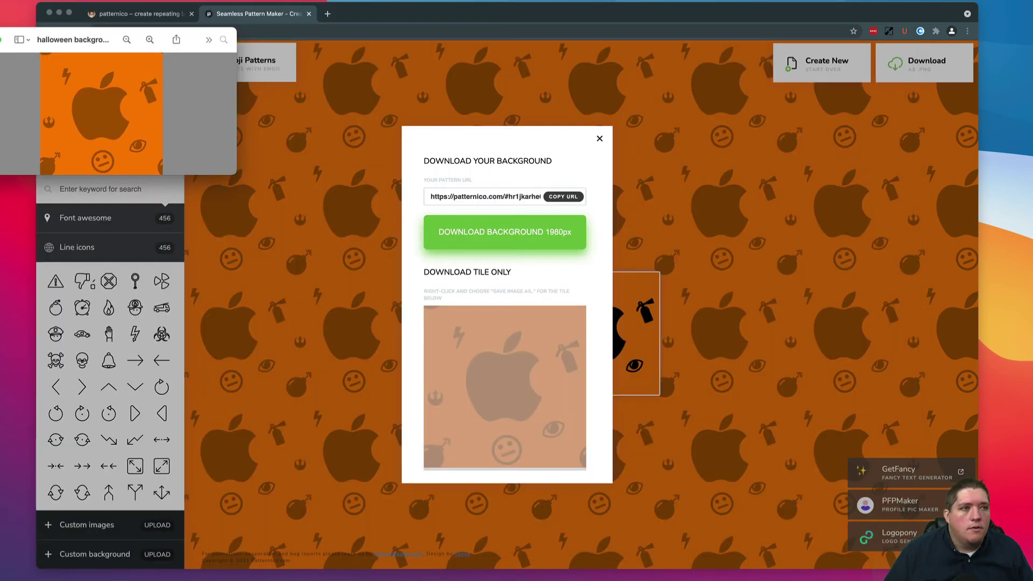
{"action": "key", "text": "super+w"}
{"action": "left_click", "coordinate": [599, 139]}
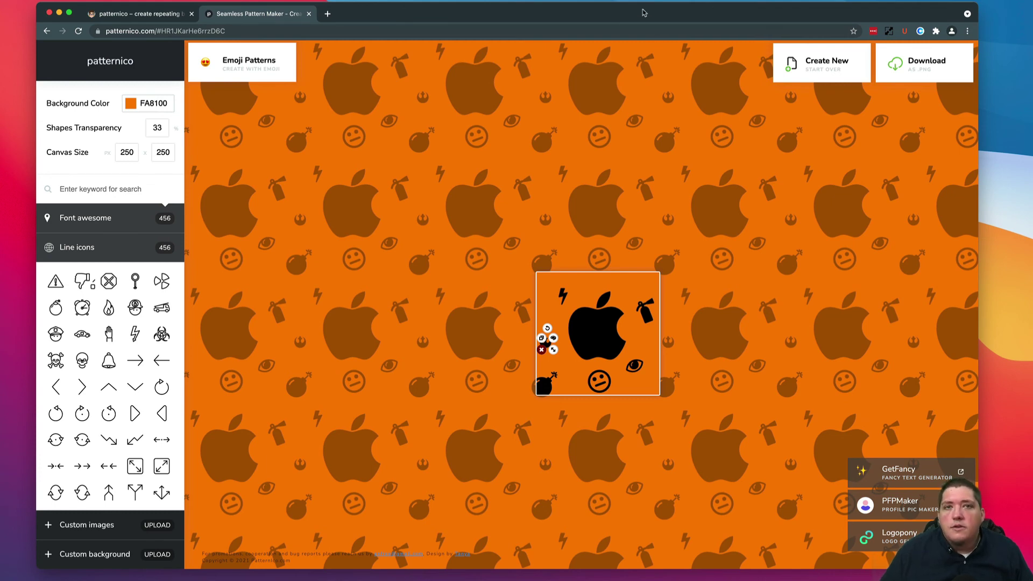
Review the Patternico article on smallbusinessguy.com, from its introduction through the rated pros to the UI Quirks section.
{"action": "left_click", "coordinate": [116, 14]}
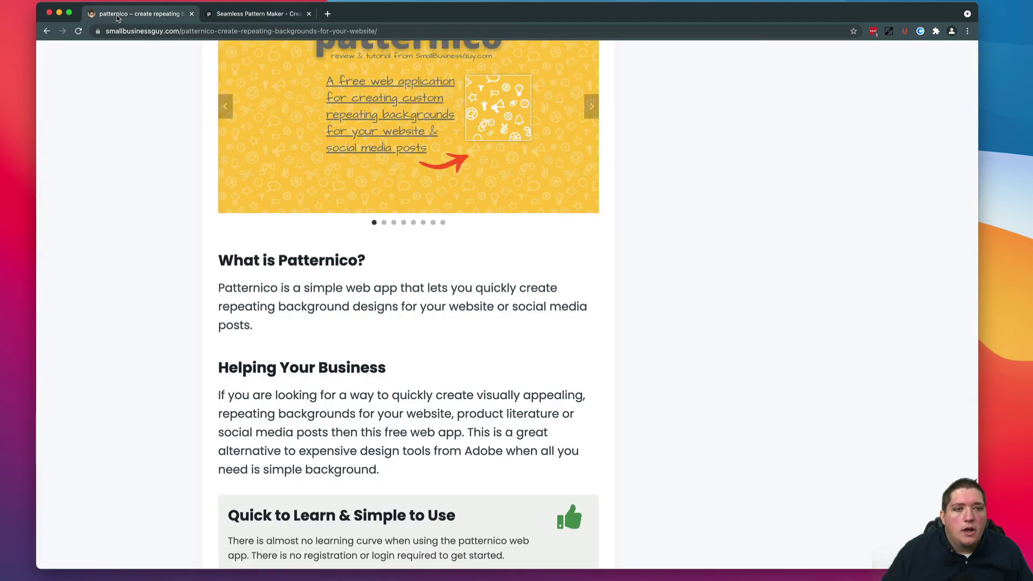
{"action": "scroll", "coordinate": [541, 180], "scroll_direction": "down", "scroll_amount": 6}
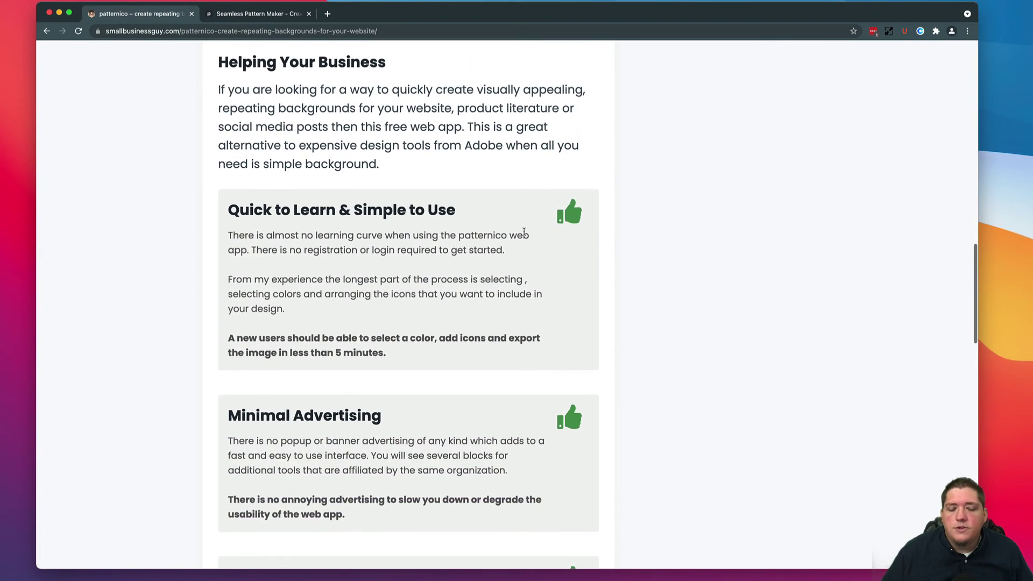
{"action": "scroll", "coordinate": [524, 234], "scroll_direction": "up", "scroll_amount": 7}
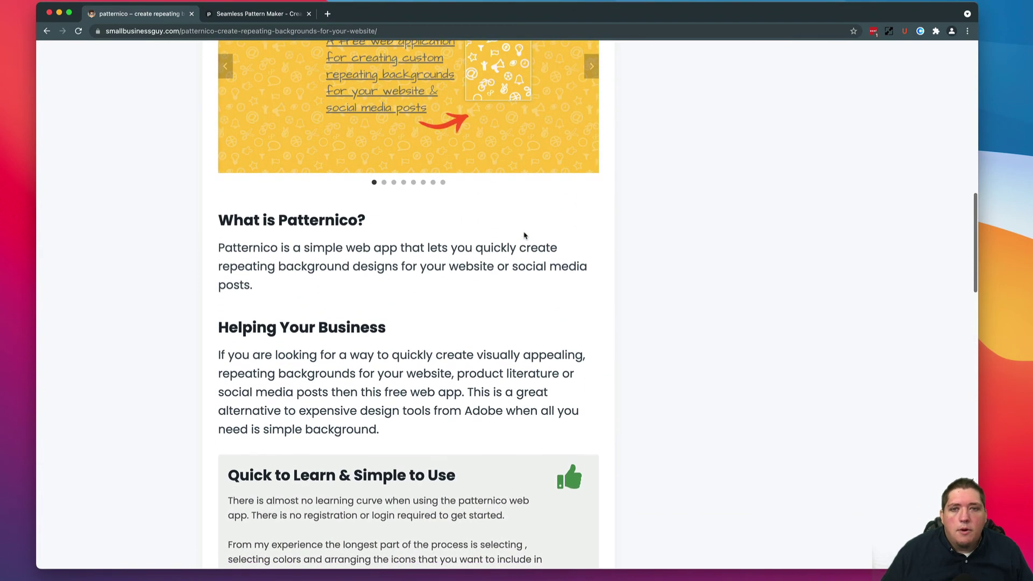
{"action": "scroll", "coordinate": [525, 235], "scroll_direction": "down", "scroll_amount": 1}
{"action": "scroll", "coordinate": [526, 236], "scroll_direction": "down", "scroll_amount": 3}
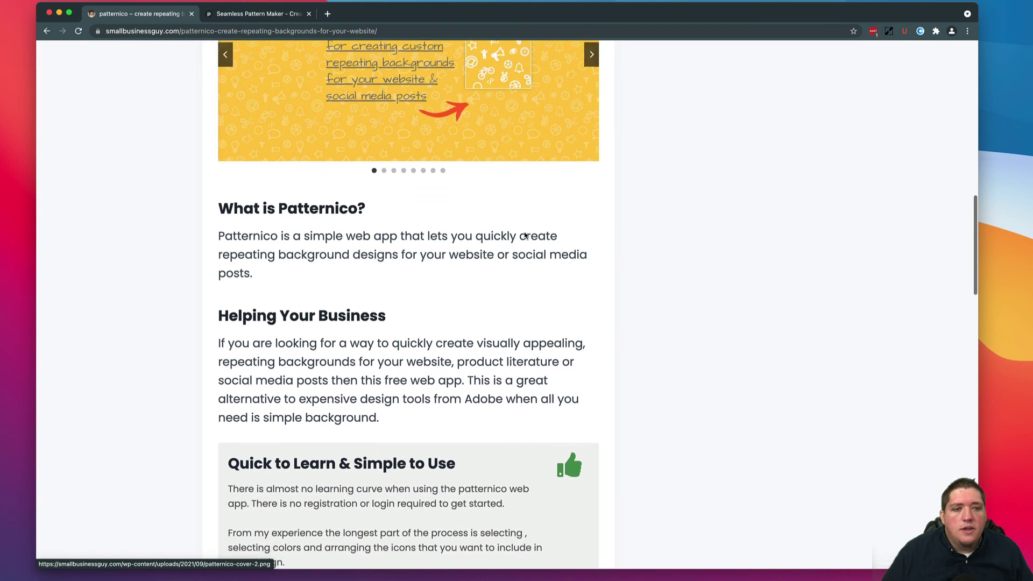
{"action": "scroll", "coordinate": [523, 235], "scroll_direction": "down", "scroll_amount": 3}
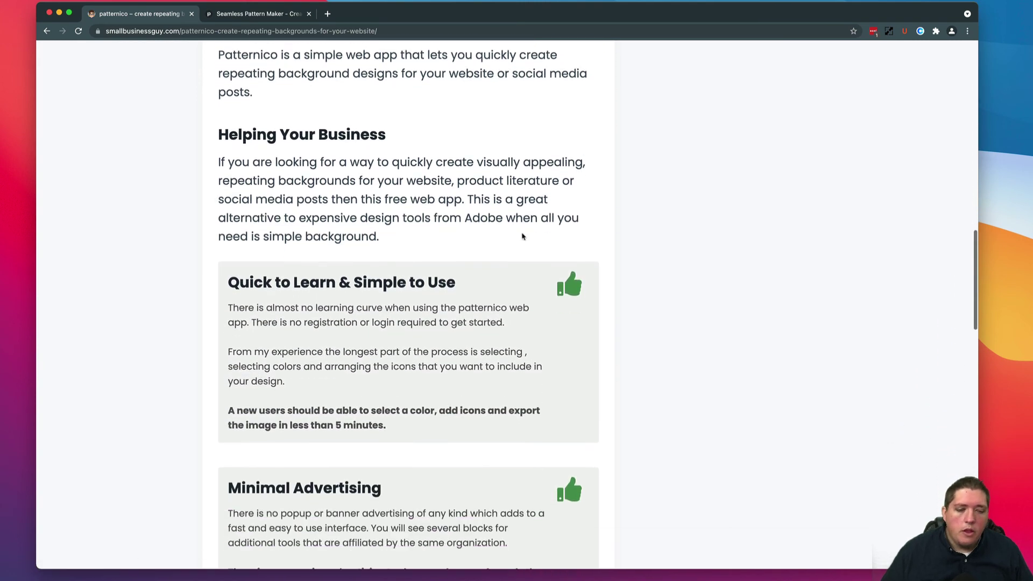
{"action": "scroll", "coordinate": [522, 233], "scroll_direction": "down", "scroll_amount": 1}
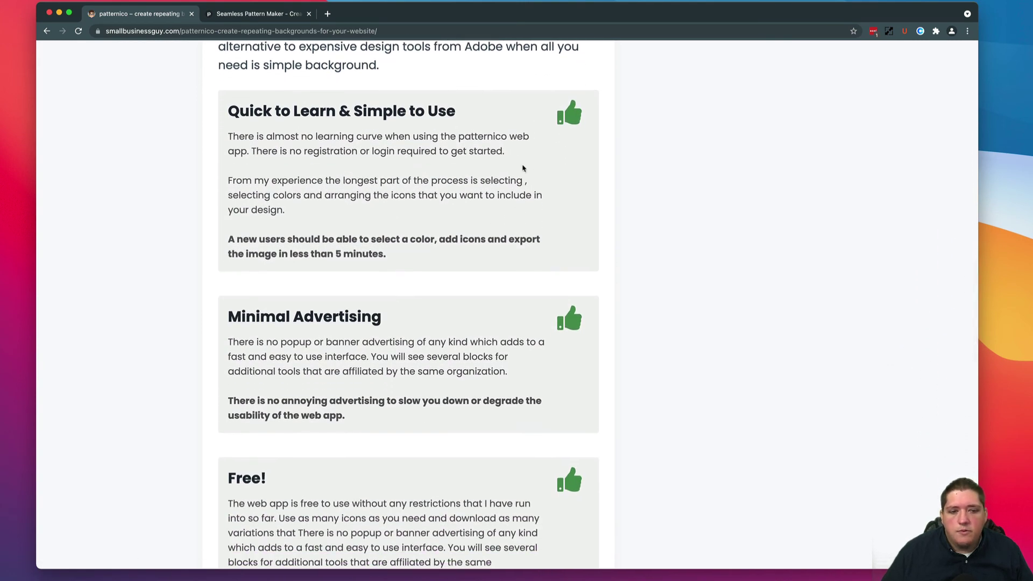
{"action": "scroll", "coordinate": [523, 168], "scroll_direction": "down", "scroll_amount": 1}
{"action": "scroll", "coordinate": [522, 168], "scroll_direction": "down", "scroll_amount": 4}
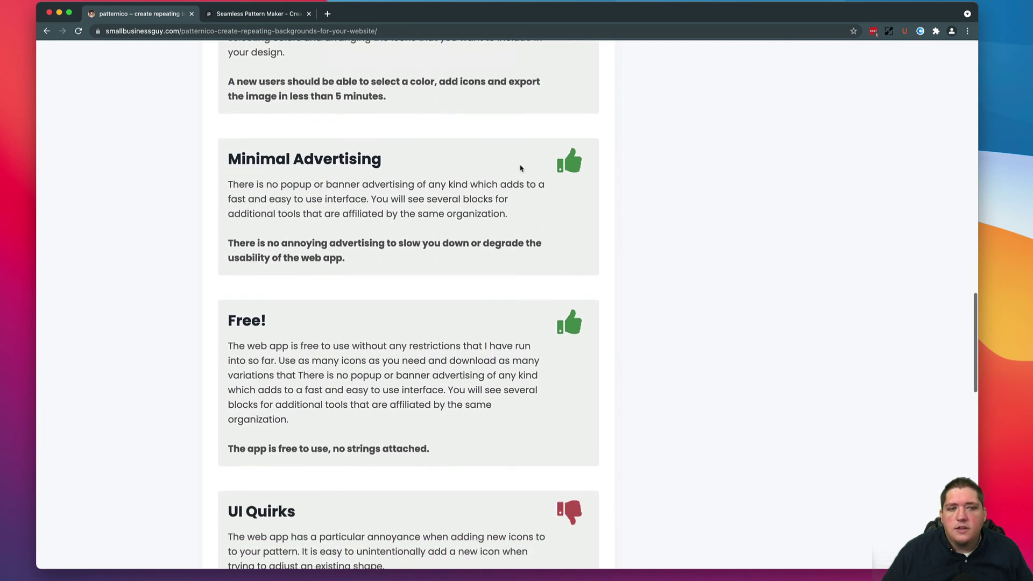
{"action": "scroll", "coordinate": [520, 168], "scroll_direction": "down", "scroll_amount": 6}
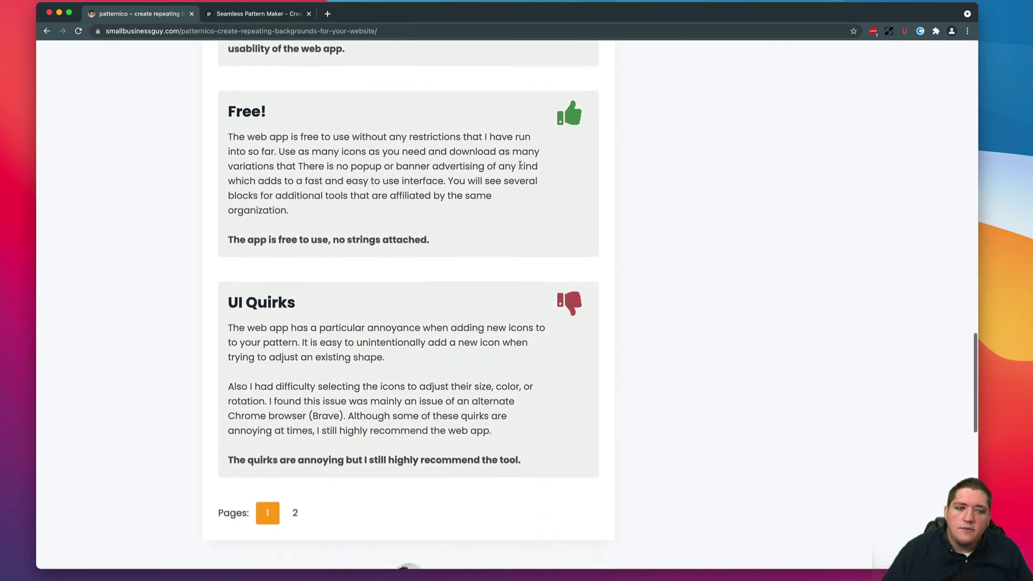
{"action": "scroll", "coordinate": [520, 165], "scroll_direction": "up", "scroll_amount": 1}
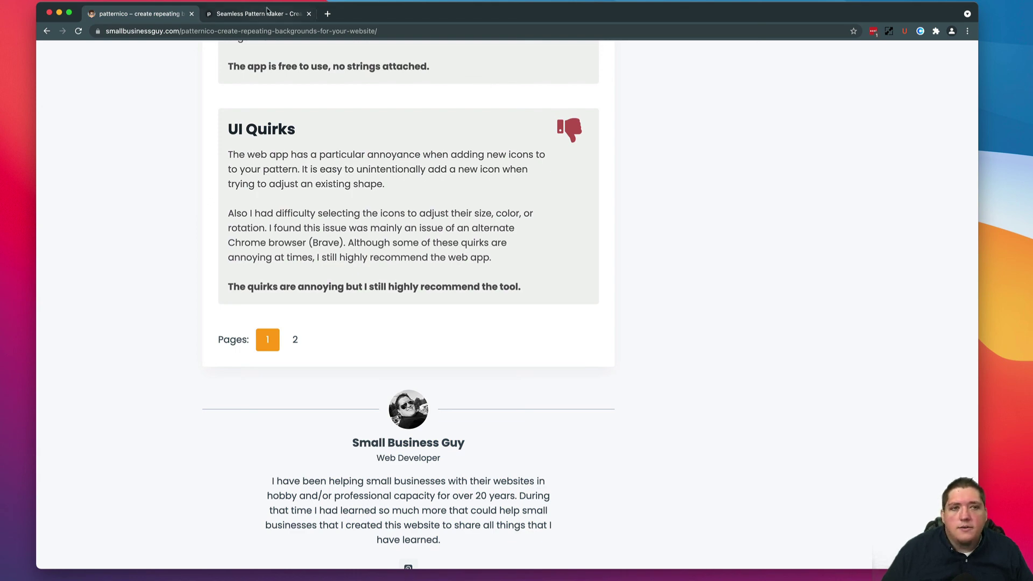
Back in Patternico, nudge the straight-mouthed face icon slightly up toward the apple, and recheck the article's UI Quirks section.
{"action": "left_click", "coordinate": [291, 7]}
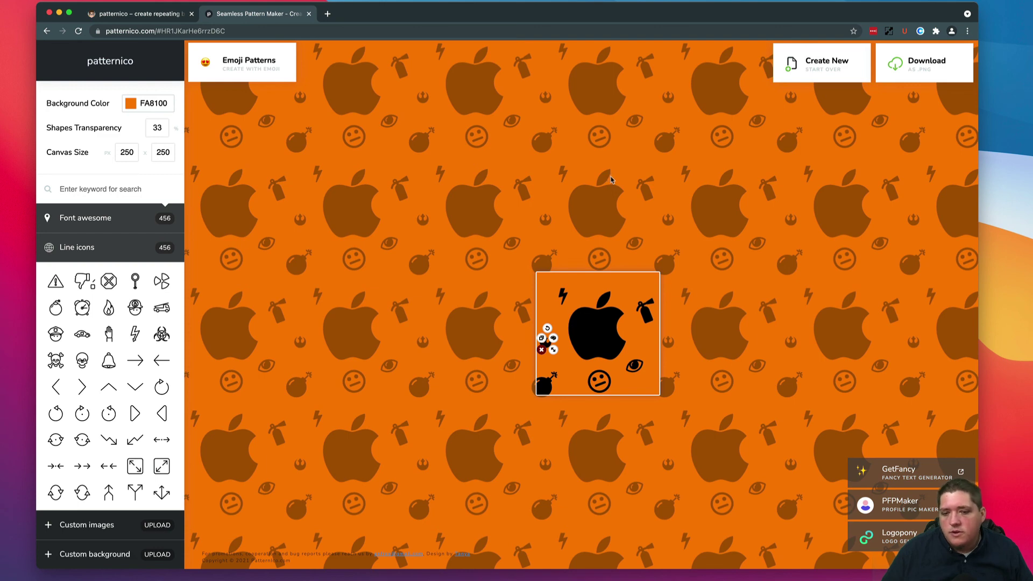
{"action": "mouse_move", "coordinate": [598, 382]}
{"action": "left_mouse_down"}
{"action": "mouse_move", "coordinate": [606, 390]}
{"action": "mouse_move", "coordinate": [579, 378]}
{"action": "mouse_move", "coordinate": [595, 393]}
{"action": "mouse_move", "coordinate": [599, 372]}
{"action": "left_mouse_up"}
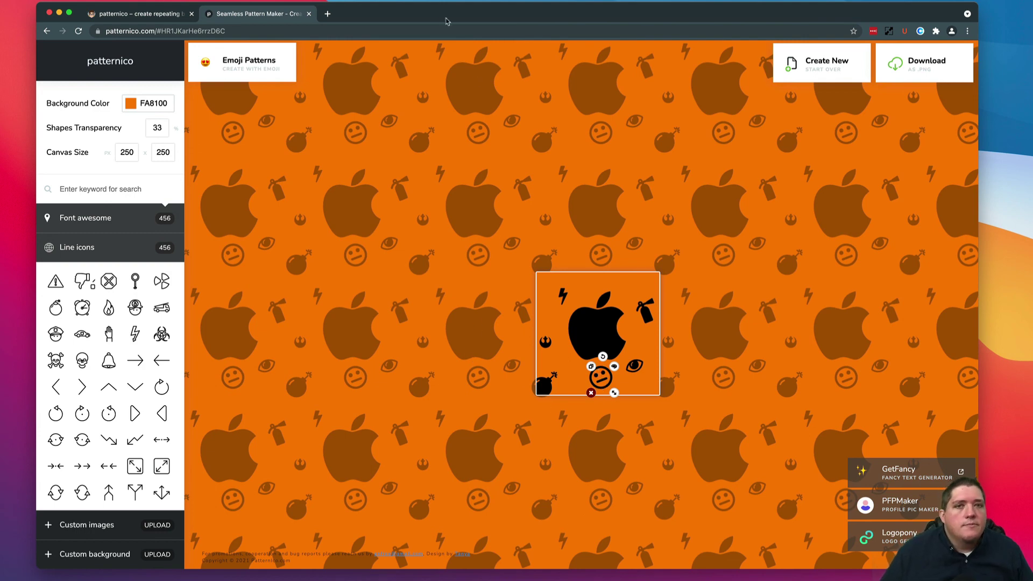
{"action": "left_click", "coordinate": [165, 17]}
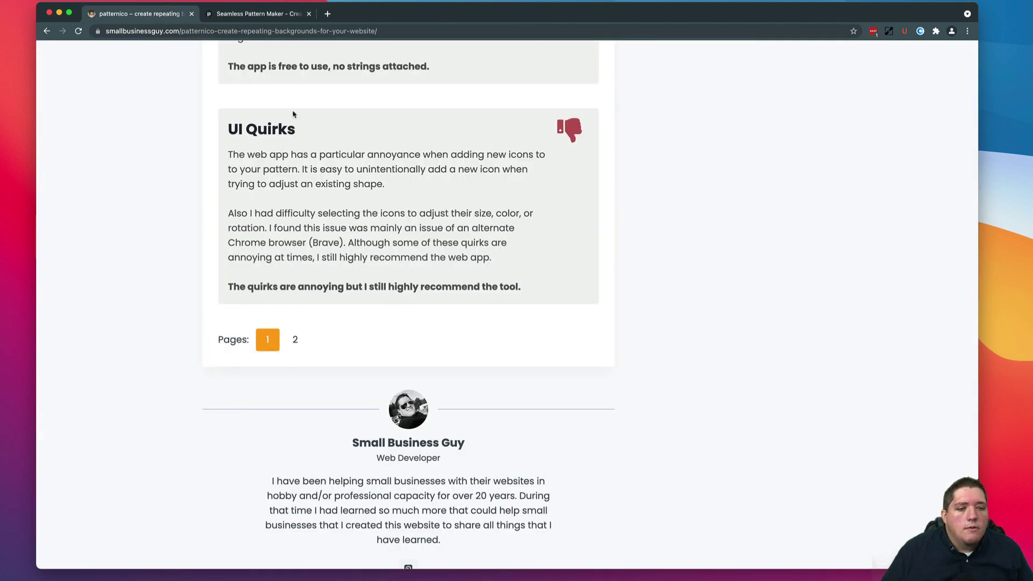
{"action": "left_click", "coordinate": [249, 14]}
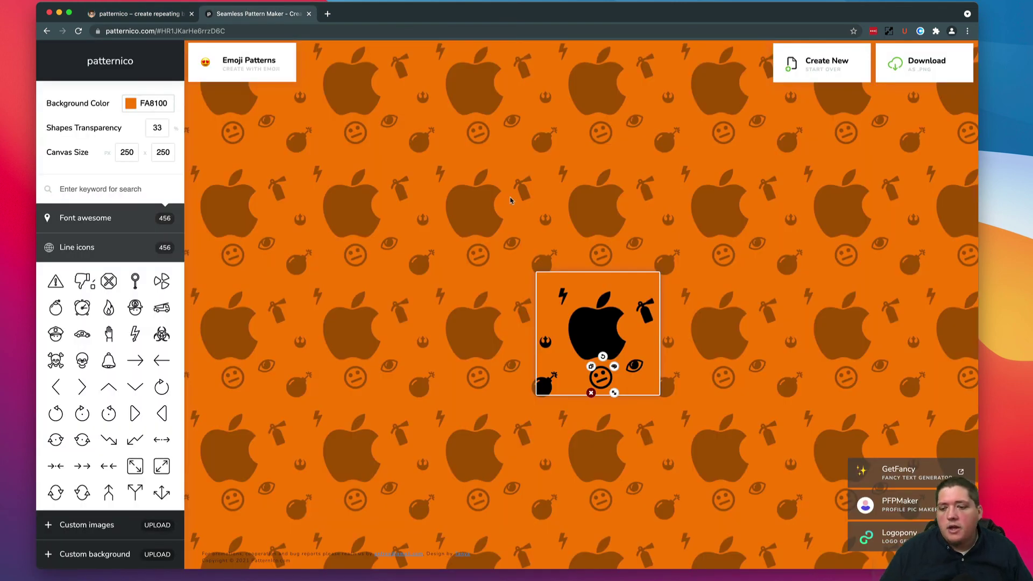